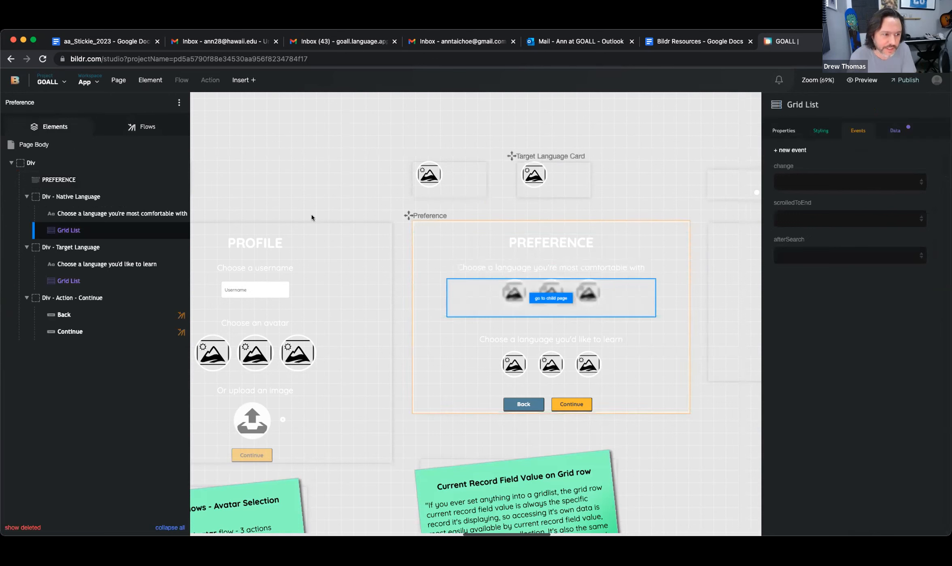
Review the Preference page's Continue button event and its flows for saving preferences, setting language-selection focus and showing the daily goals container.
left_click(148, 127)
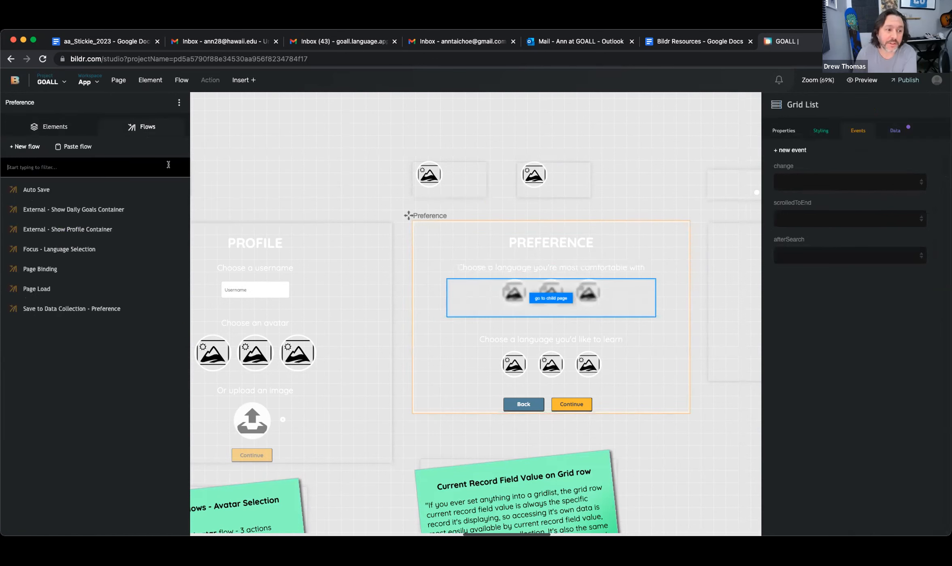
left_click(577, 405)
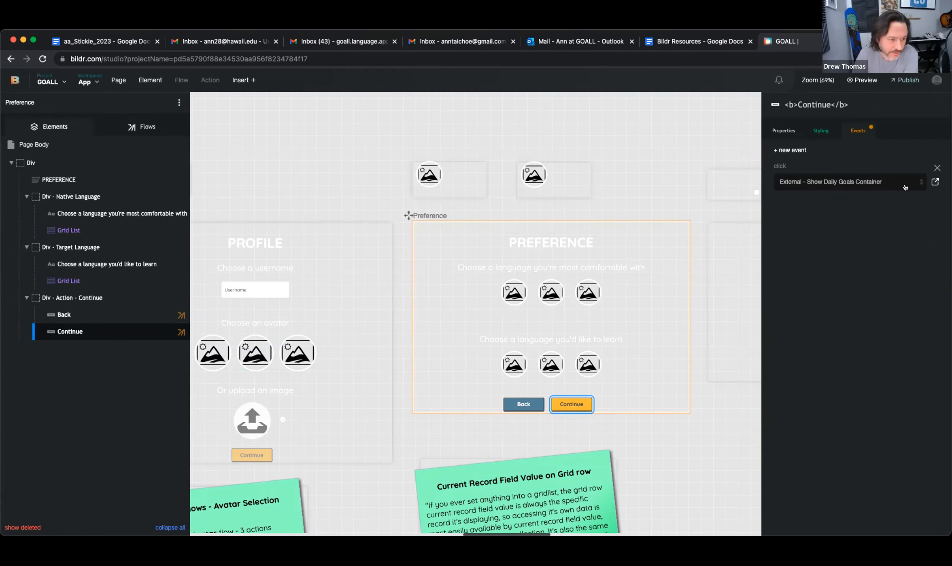
left_click(142, 127)
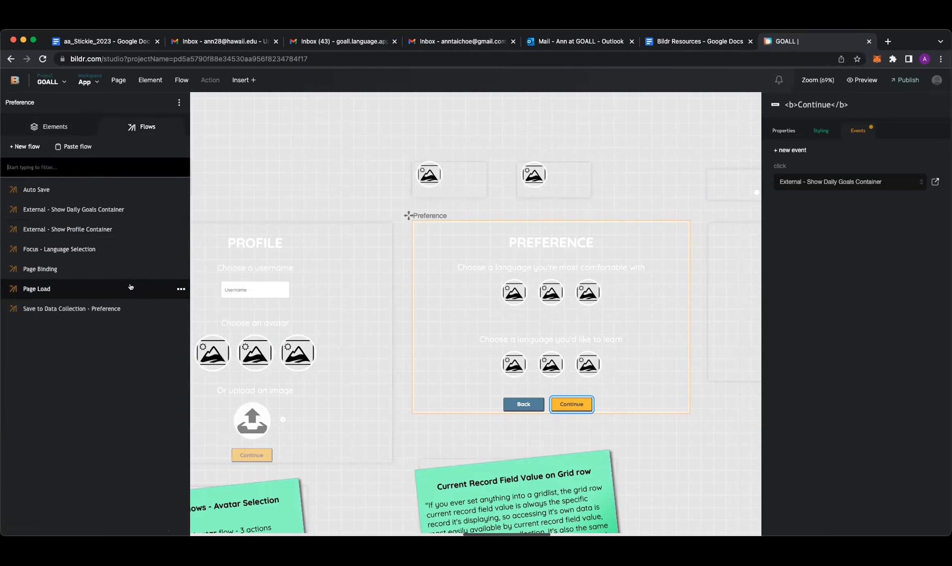
left_click(130, 314)
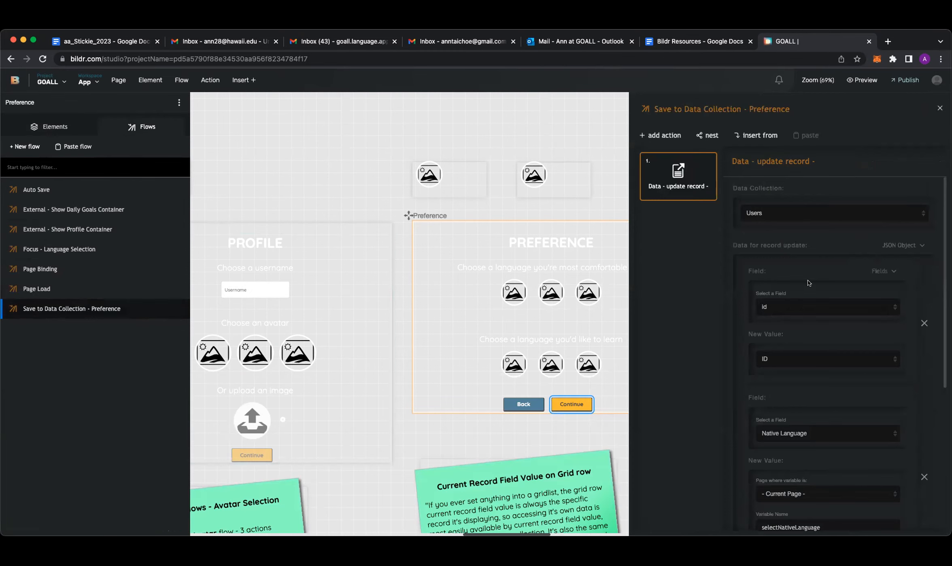
scroll(797, 275, "down", 5)
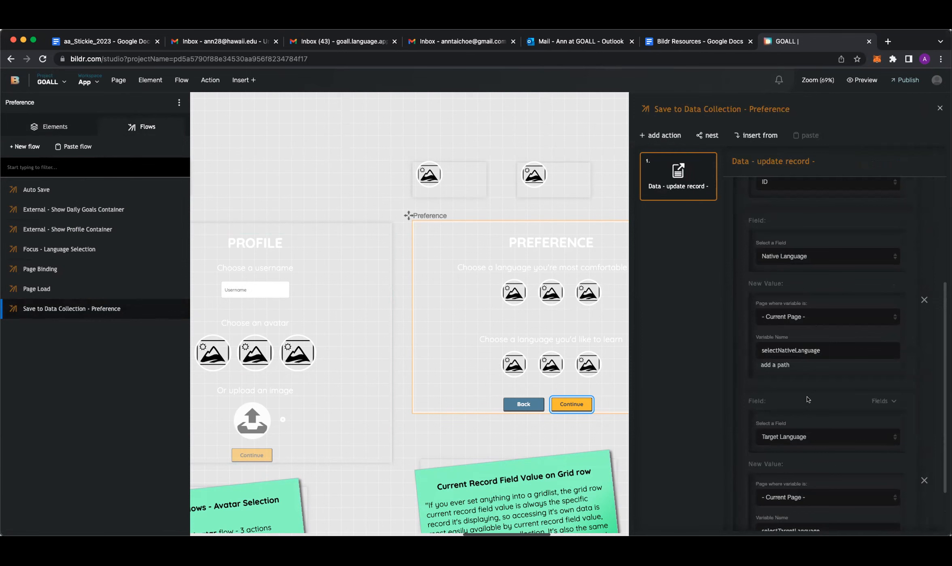
left_click(117, 252)
left_click(119, 230)
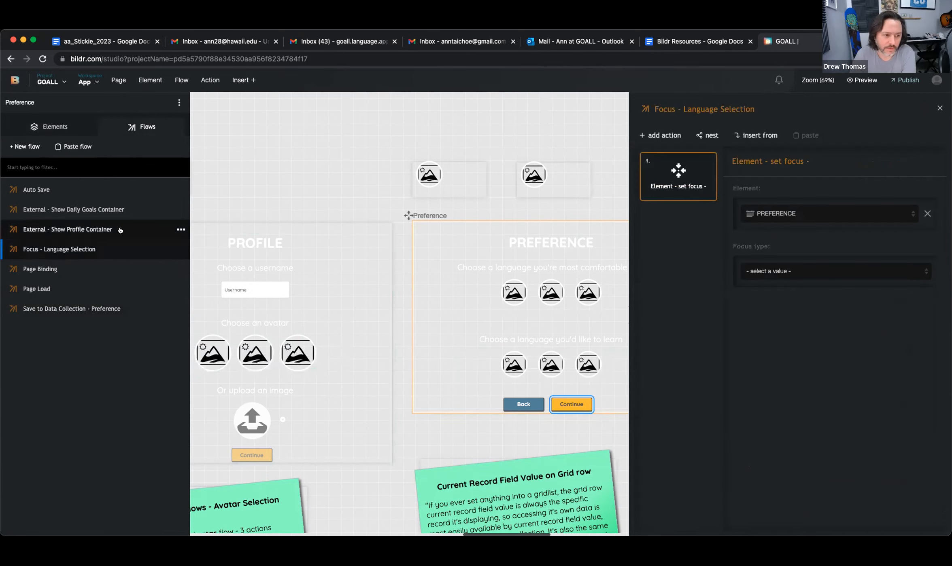
left_click(119, 212)
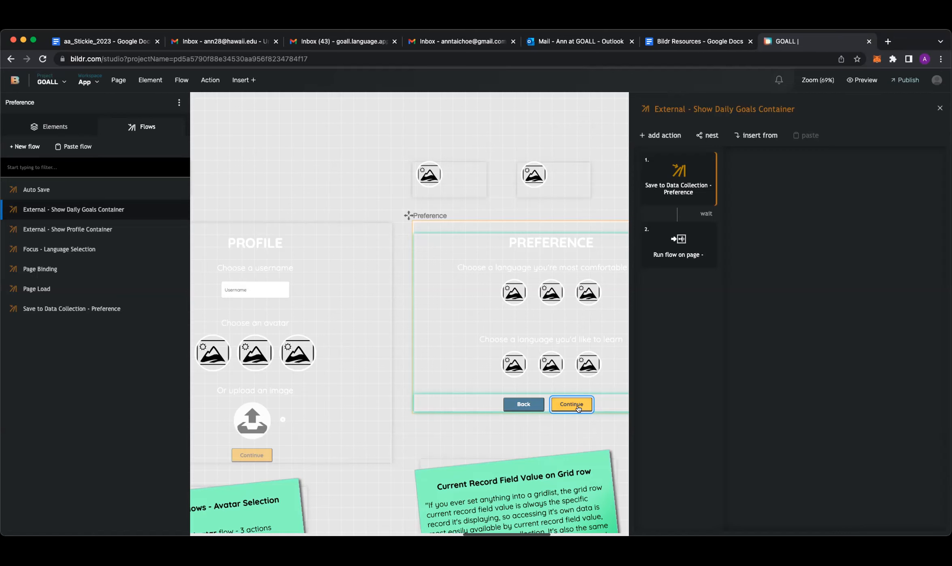
Trace the Native Language Card image's click flow through Step 2 and inspect its selectNativeLanguage action.
left_click(428, 186)
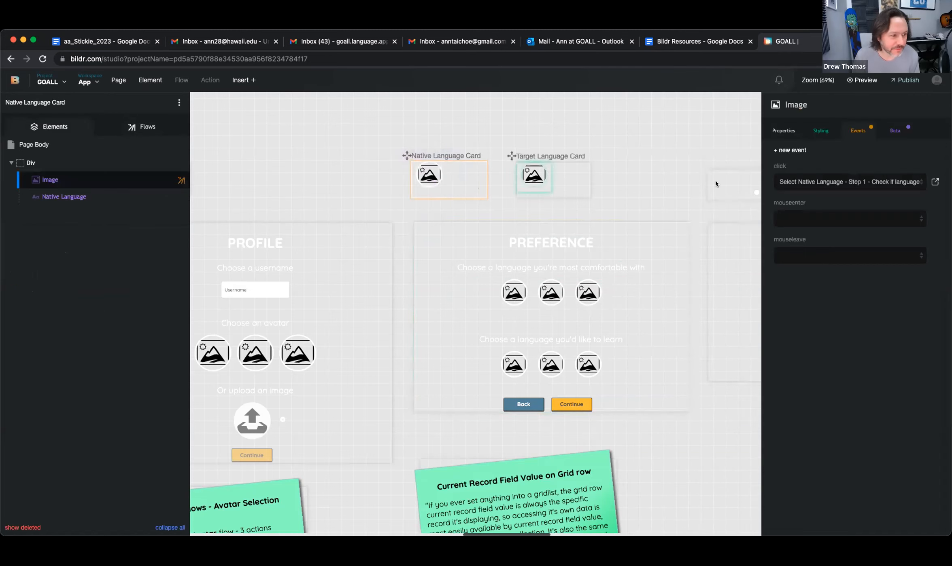
left_click(934, 183)
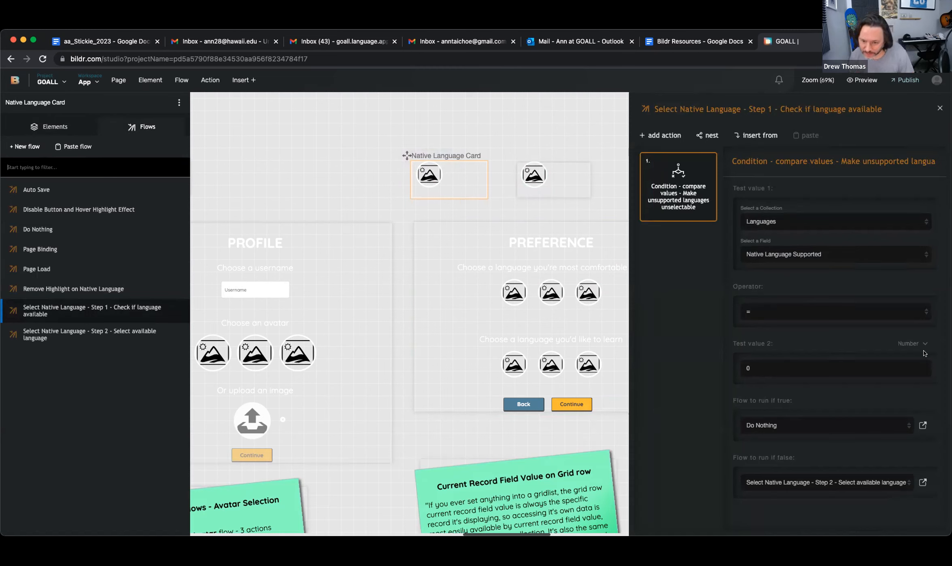
left_click(921, 485)
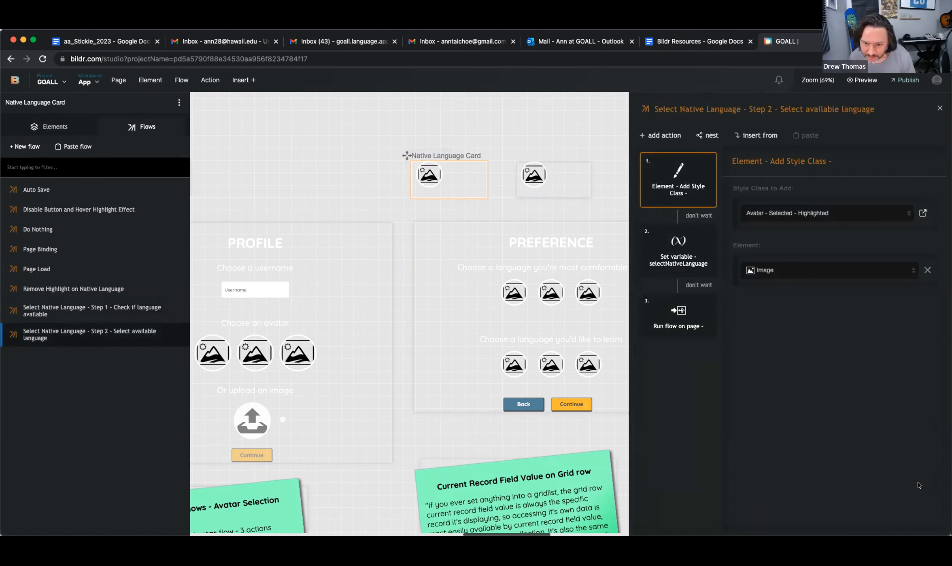
left_click(692, 257)
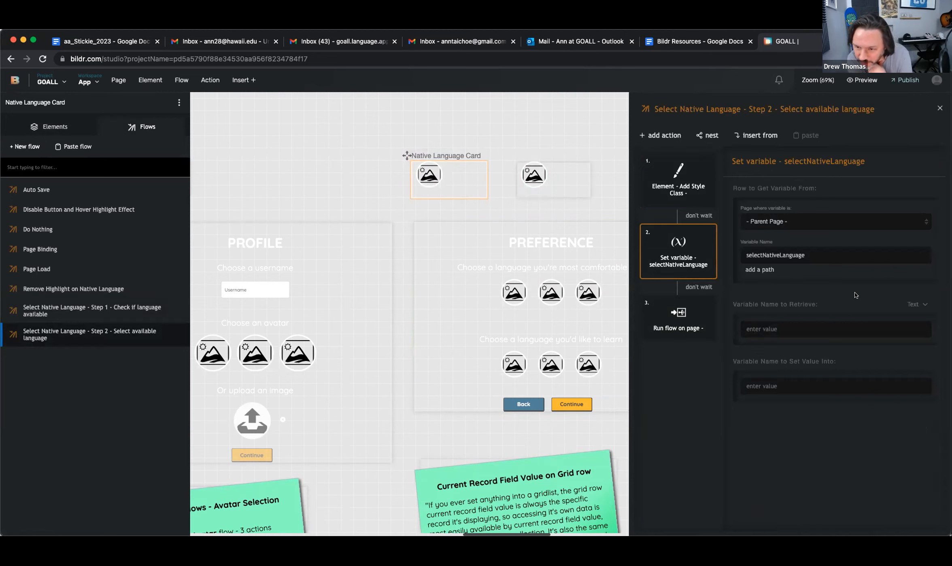
mouse_move(907, 191)
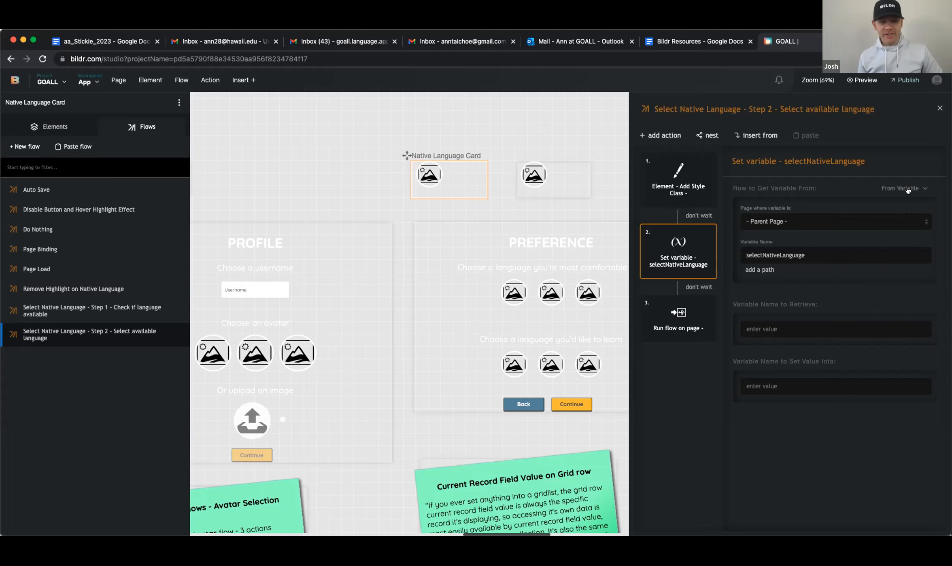
Add a Set variable action to the Step 2 flow and place it directly before the Run flow on page action.
left_click(675, 137)
type("set ")
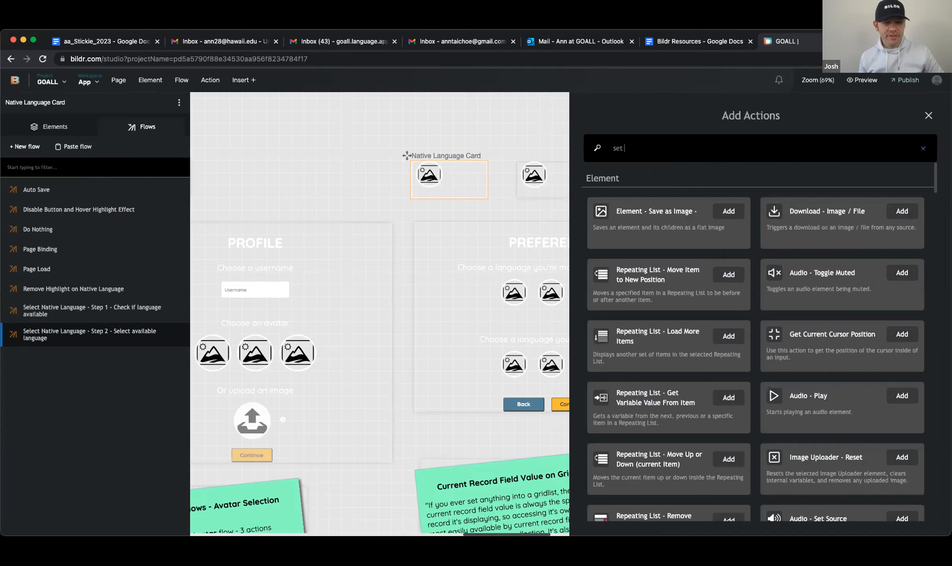
type("variable")
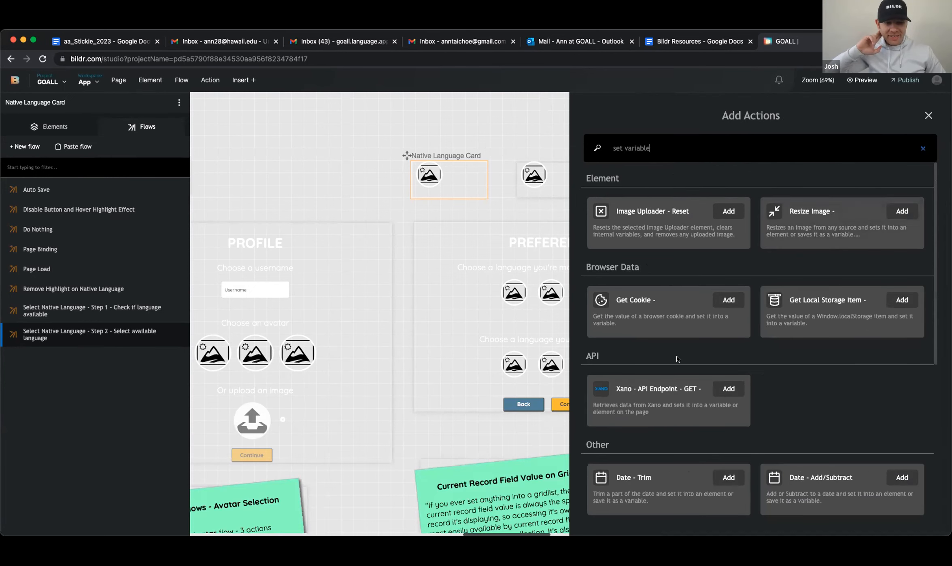
scroll(679, 359, "down", 7)
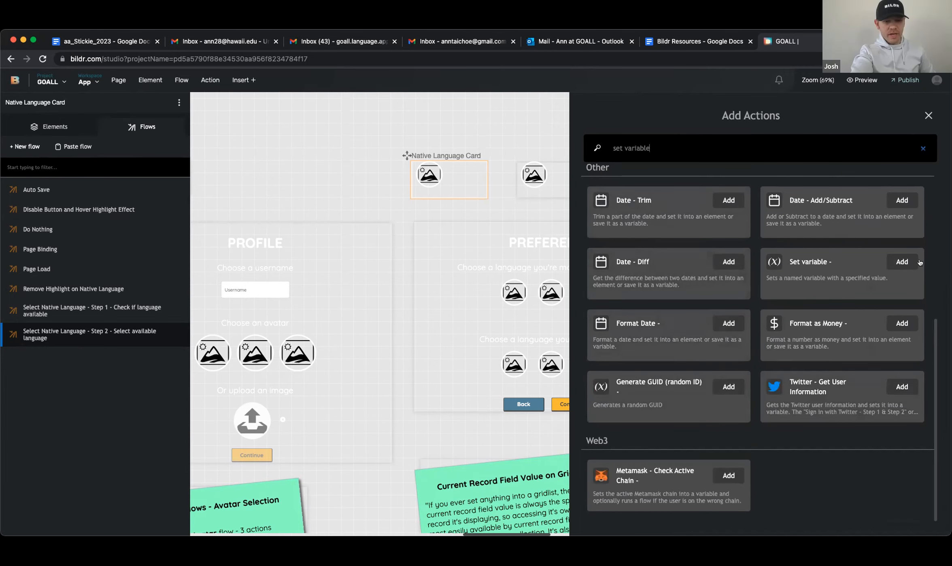
left_click(899, 262)
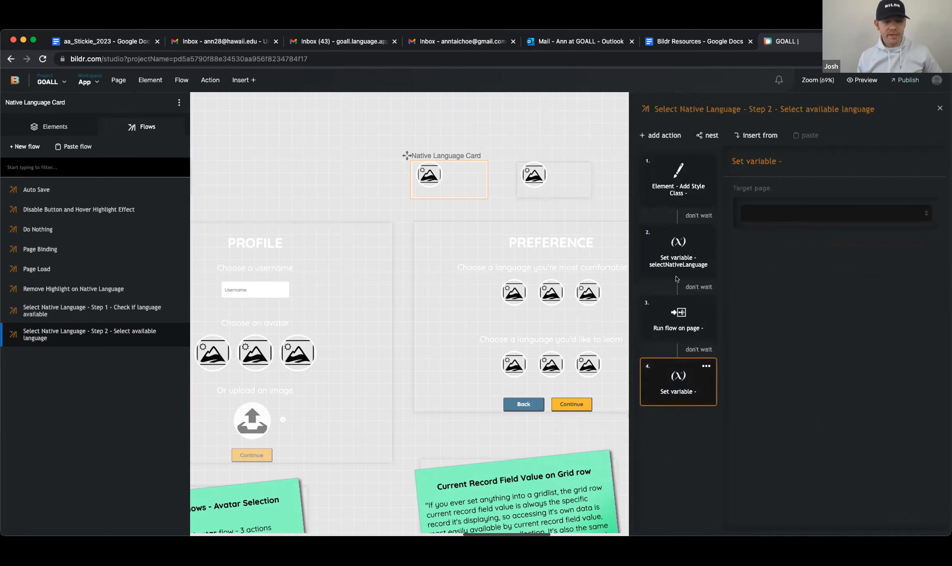
left_click_drag(673, 275, 676, 286)
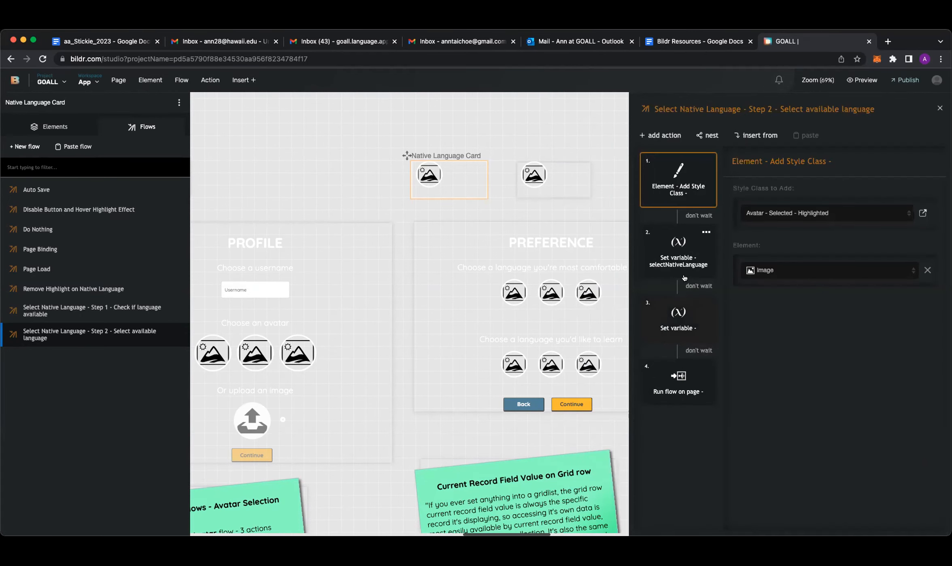
Set the target page of the new Set variable action to Parent Page.
left_click(678, 315)
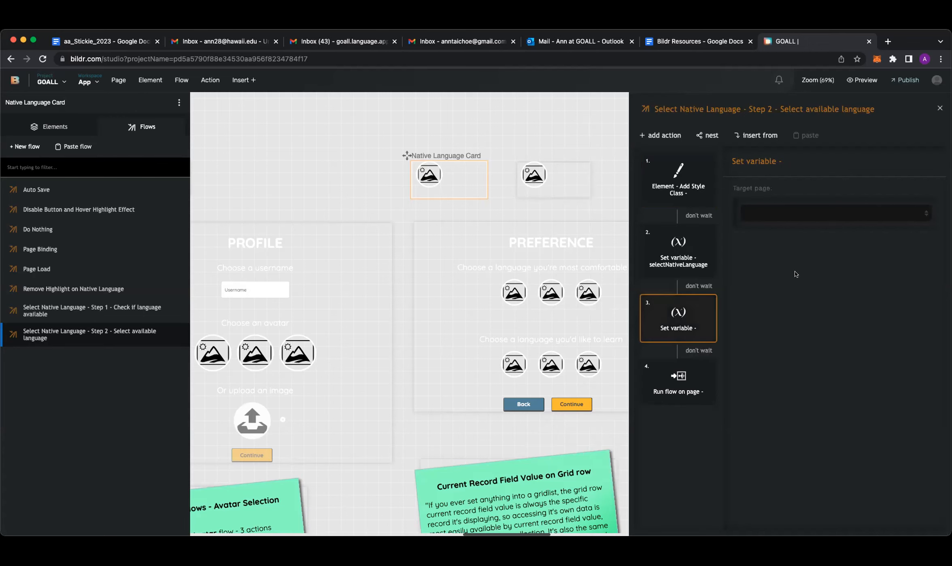
left_click(780, 219)
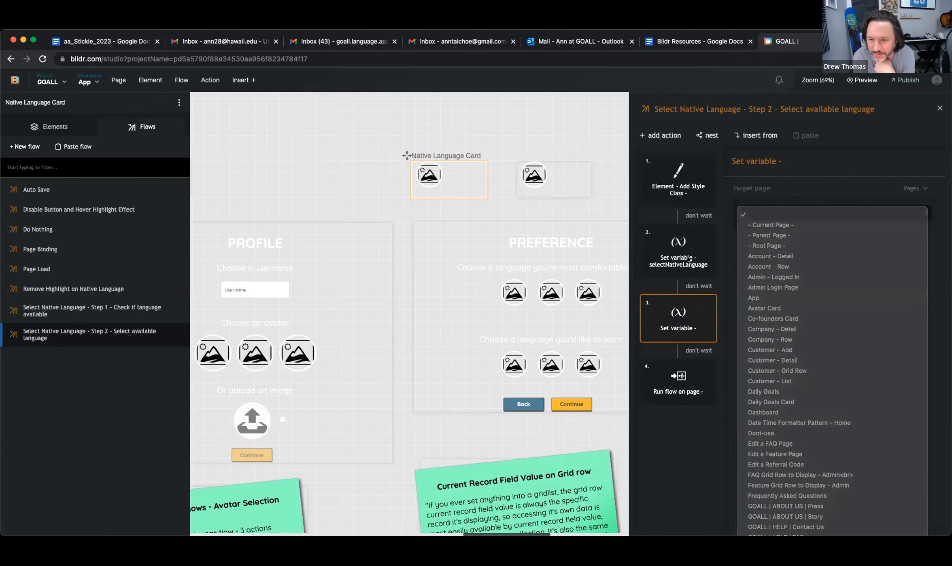
left_click(826, 211)
left_click(826, 211)
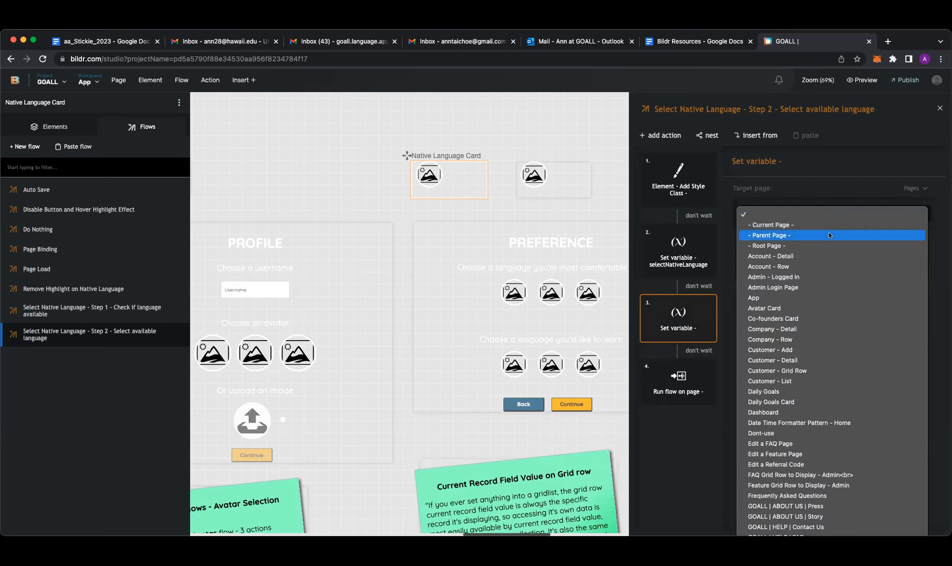
left_click(829, 235)
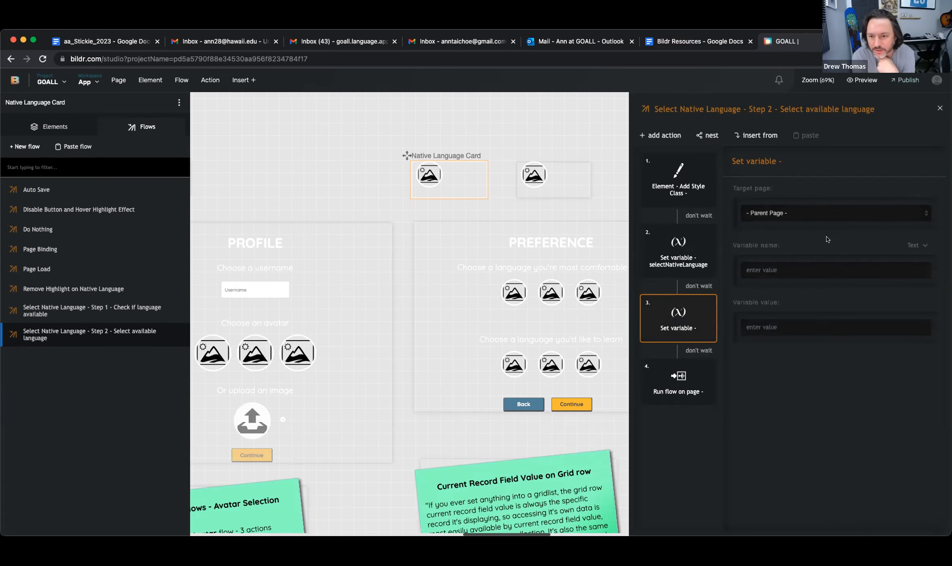
left_click(917, 245)
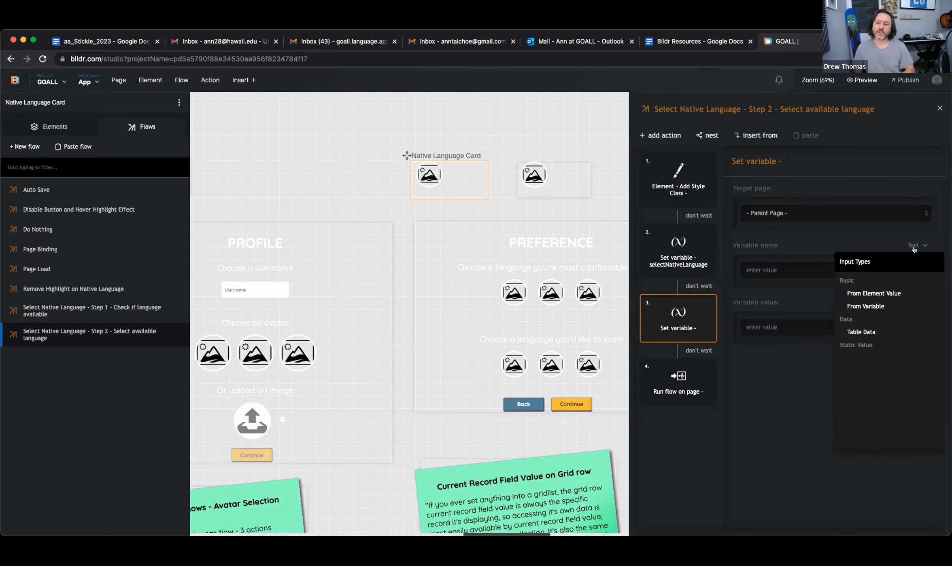
left_click(869, 306)
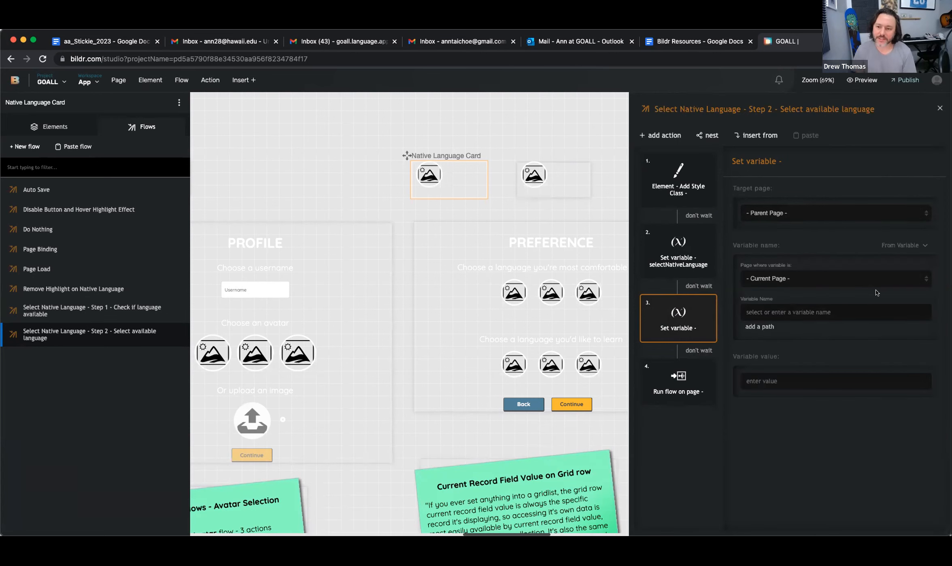
left_click(894, 249)
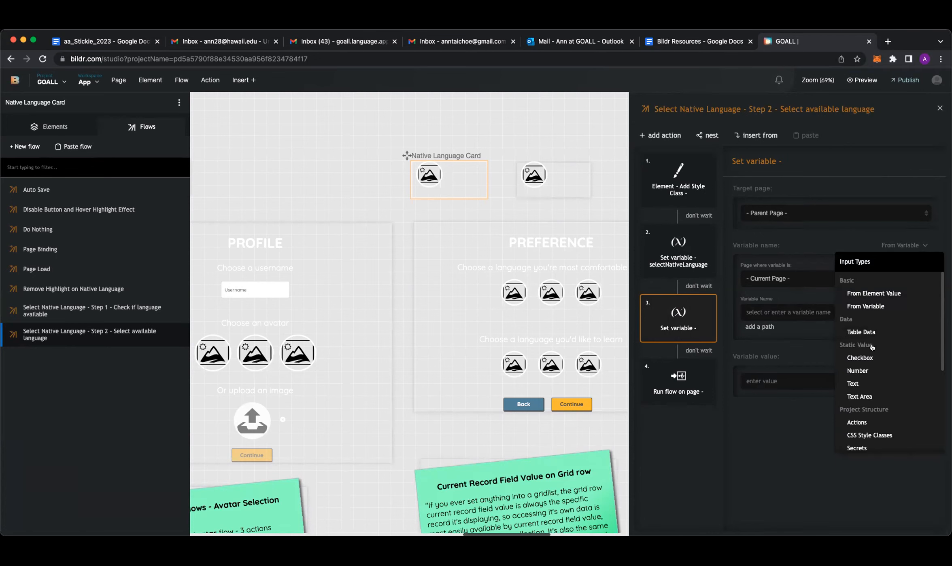
scroll(861, 348, "down", 1)
left_click(859, 366)
Copy the variable name selectNativeLanguage from the old action into the new Set variable action's variable name.
left_click(684, 257)
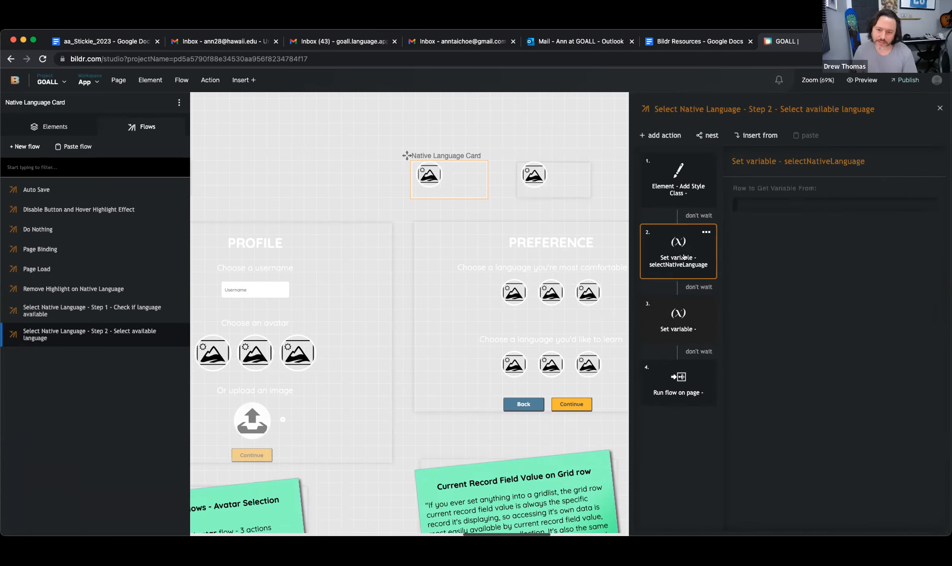
double_click(778, 257)
key("super+c")
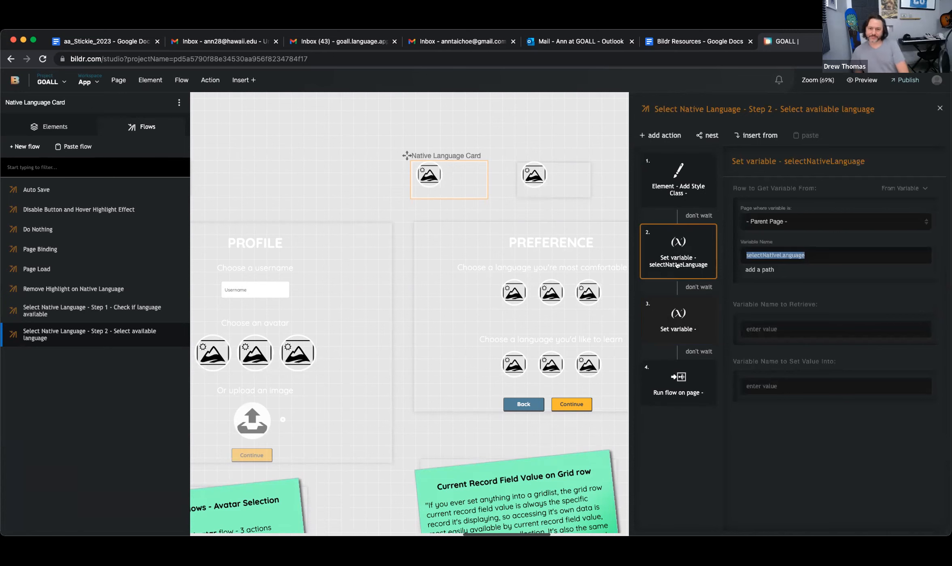
left_click(691, 310)
left_click(779, 270)
key("super+v")
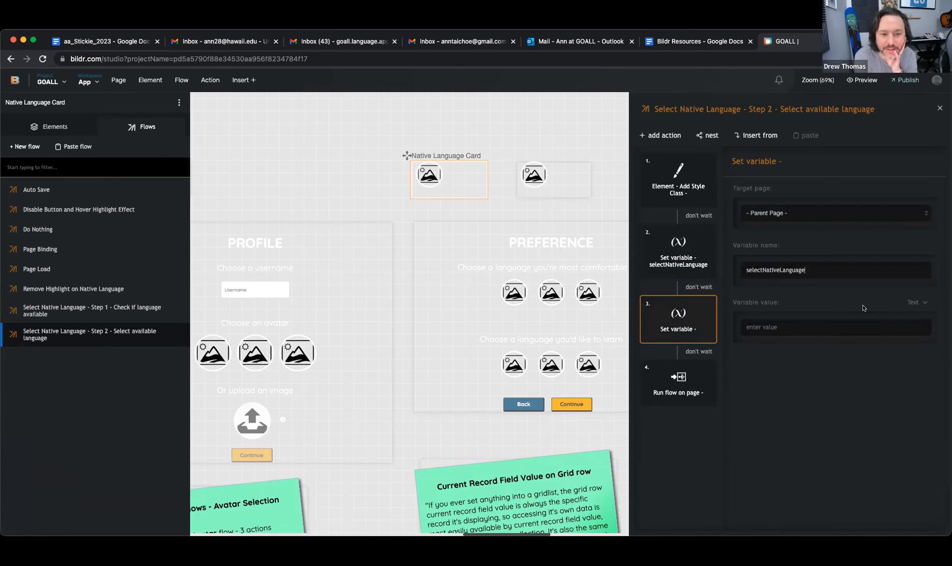
Set the variable value to the current record field value of ID from the Languages collection.
left_click(914, 304)
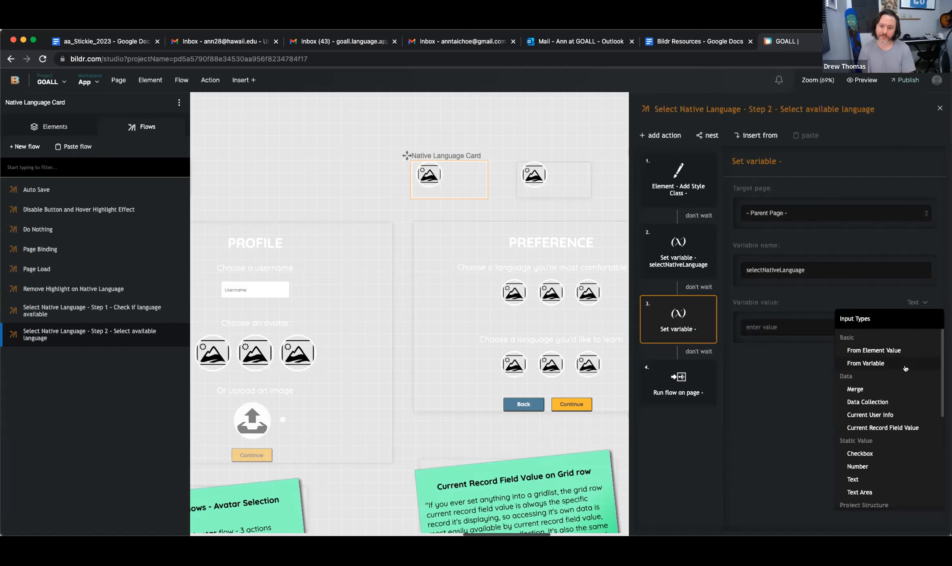
left_click(890, 428)
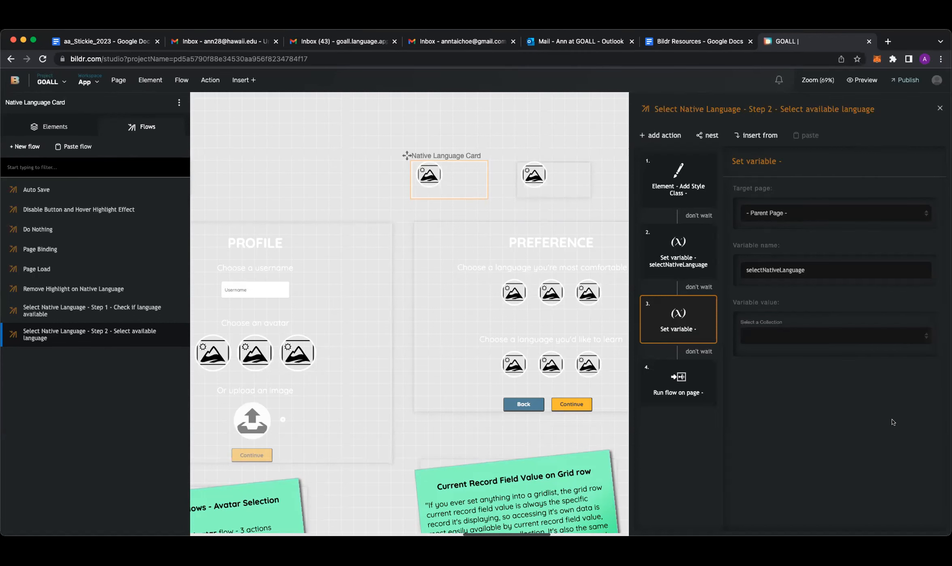
left_click(836, 339)
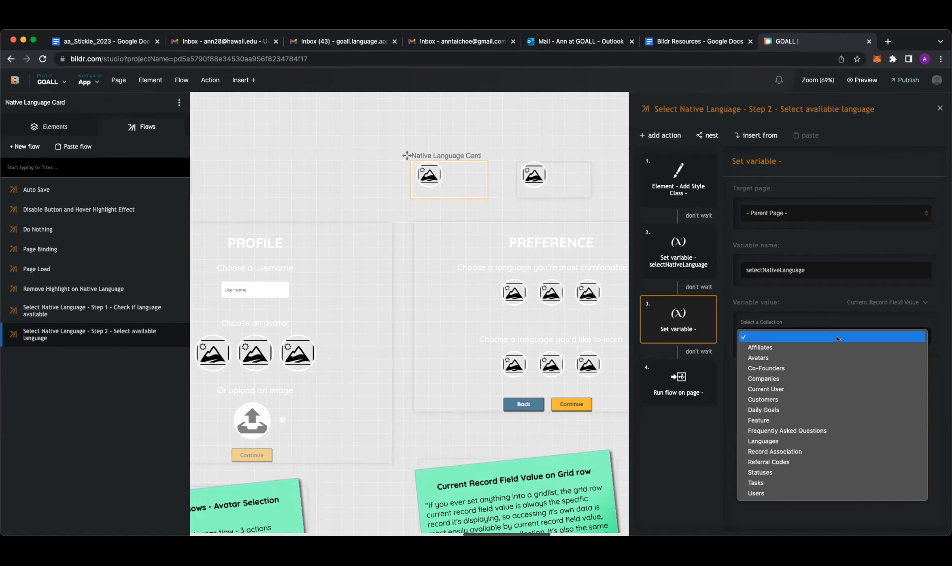
left_click(823, 441)
left_click(821, 369)
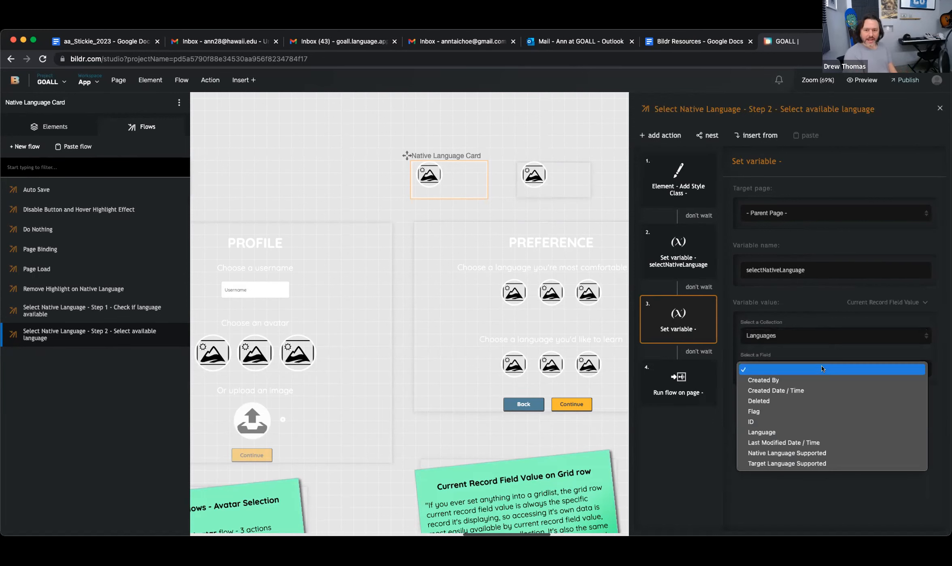
left_click(818, 422)
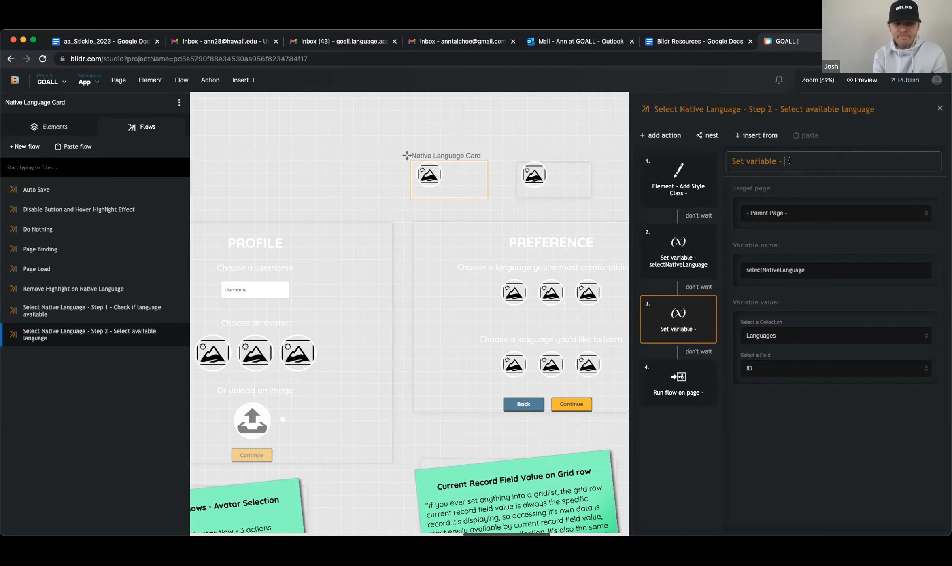
Rename the new action as "Set variable - selectNativeLanguage".
type("select")
key("BackSpace")
key("BackSpace")
key("BackSpace")
key("BackSpace")
key("BackSpace")
key("BackSpace")
key("super+v")
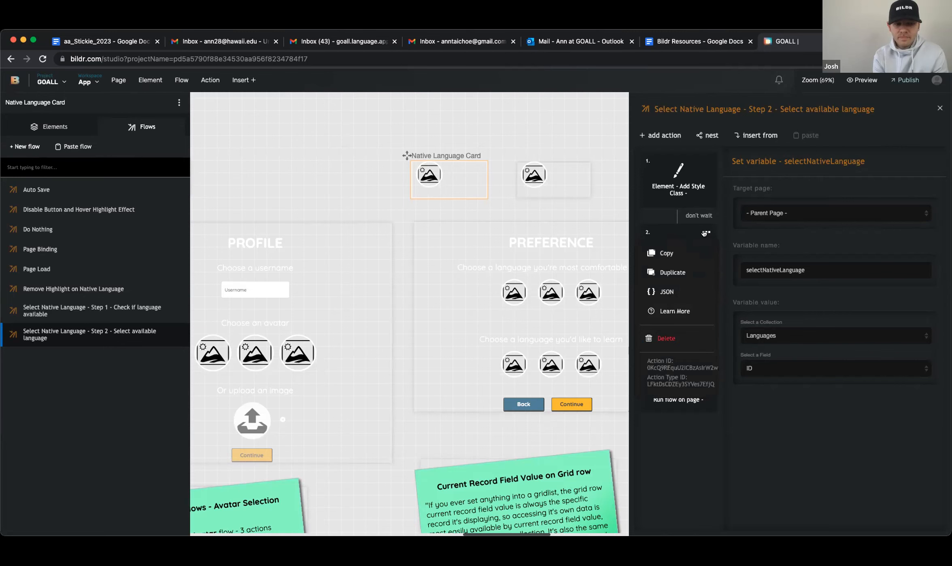
Delete the old selectNativeLanguage action from the Step 2 flow and check the remaining Set variable and Run flow on page actions.
left_click(666, 338)
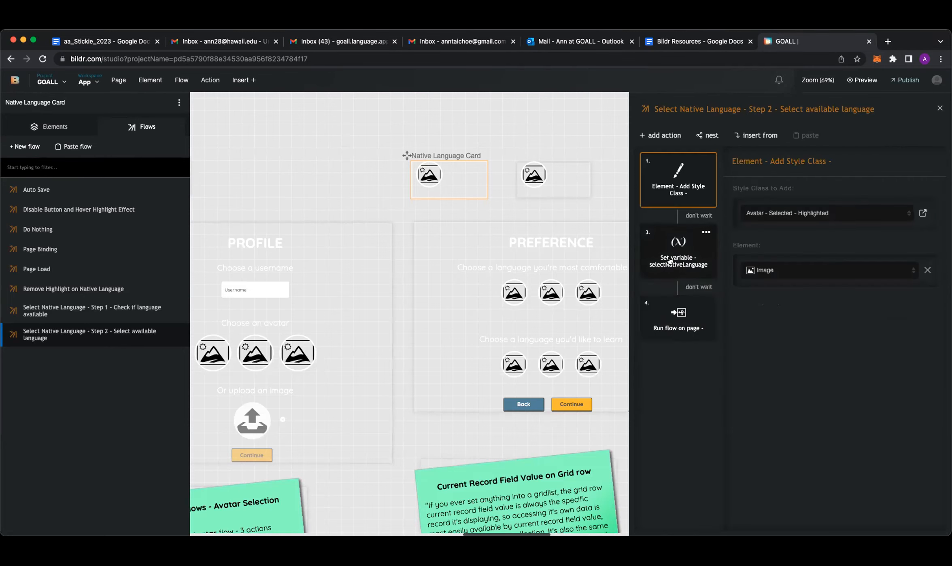
left_click(669, 261)
left_click(665, 330)
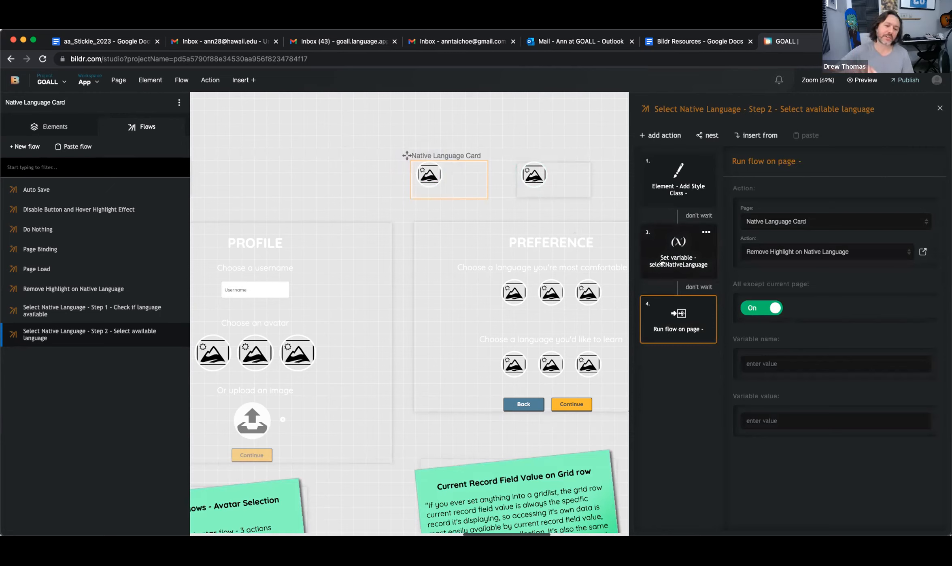
Examine how the Preference page's Continue button saves the Native Language and Target Language fields in the Save to Data Collection - Preference flow.
left_click(572, 404)
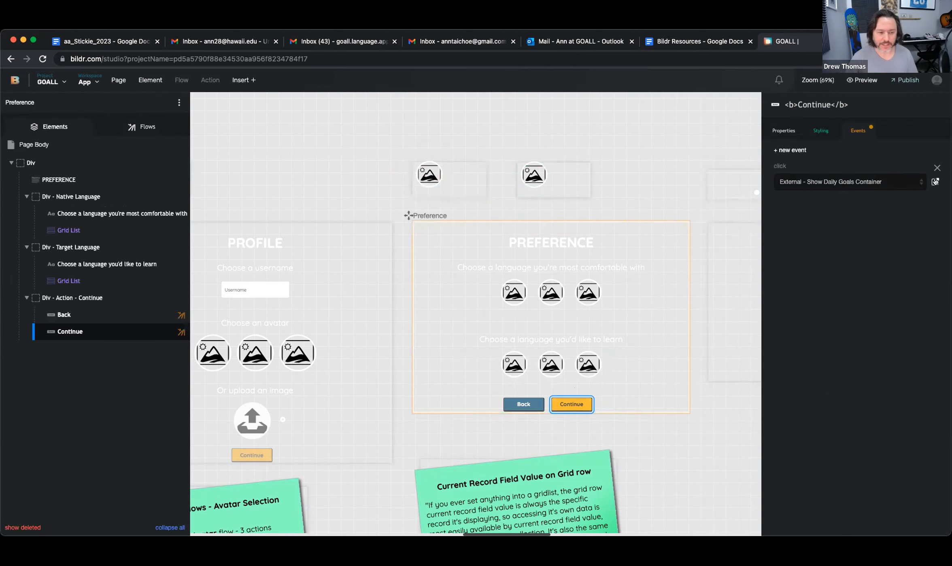
left_click(936, 181)
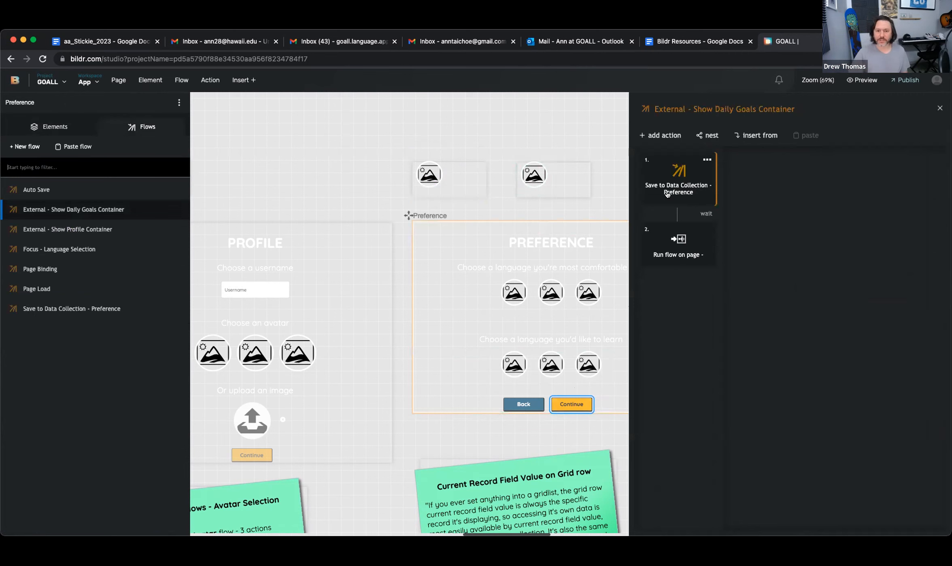
double_click(667, 194)
scroll(864, 315, "down", 5)
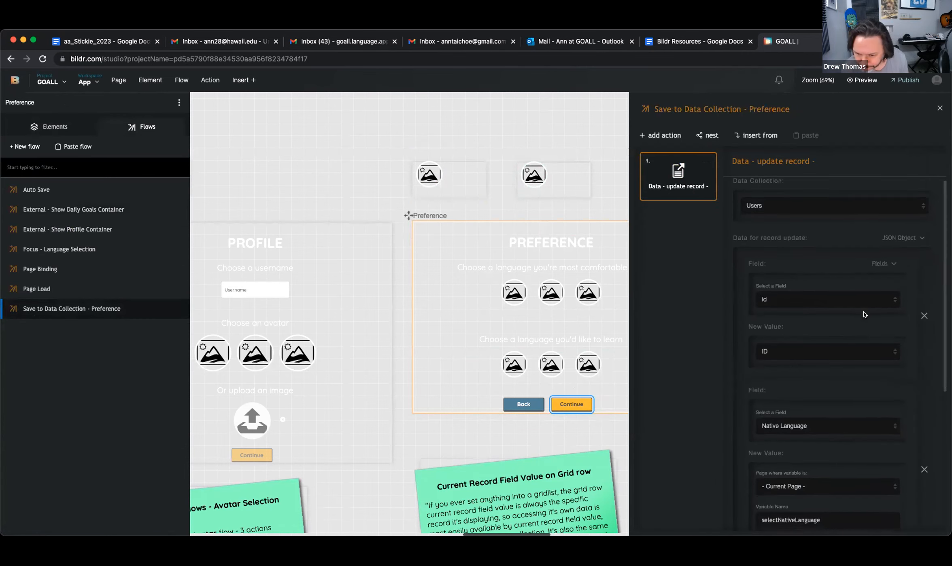
scroll(865, 315, "down", 1)
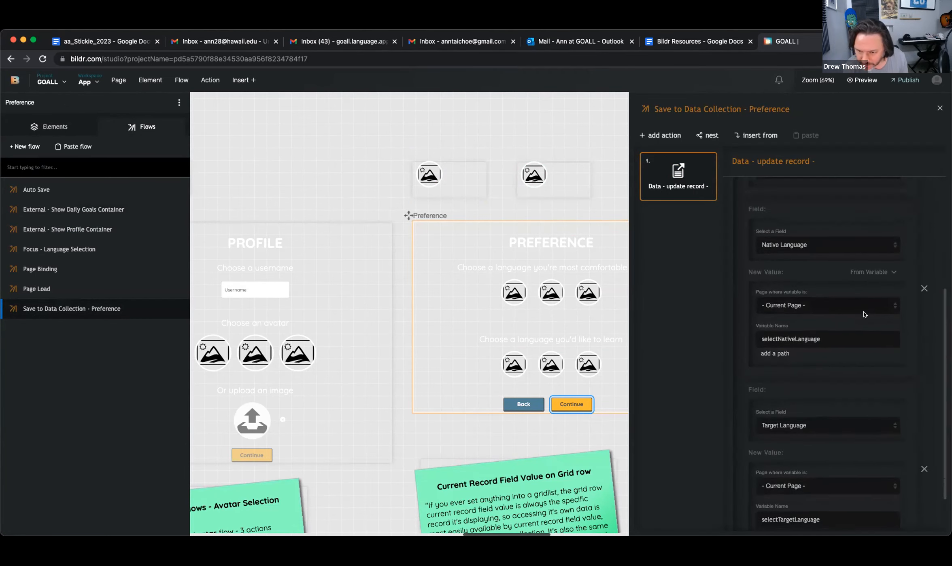
scroll(864, 315, "down", 2)
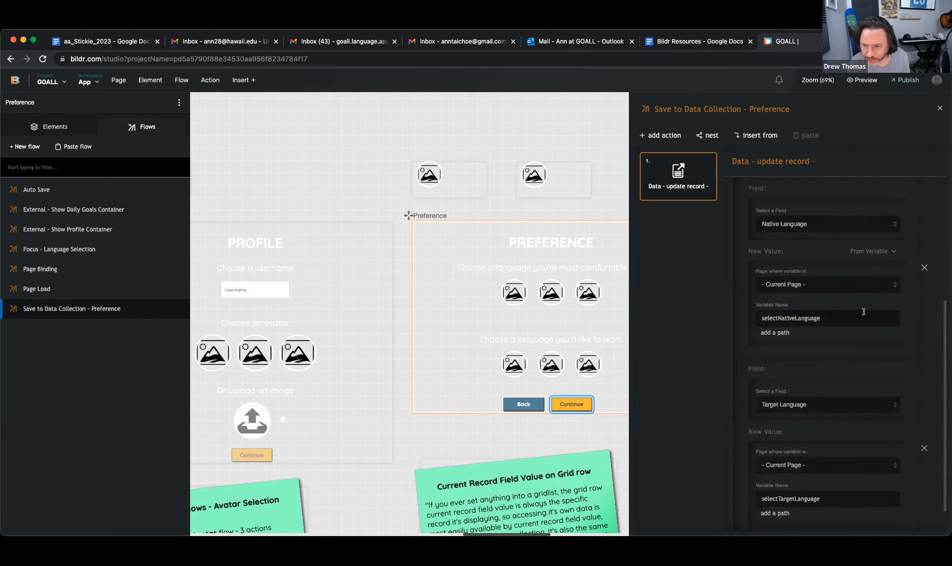
scroll(863, 312, "up", 5)
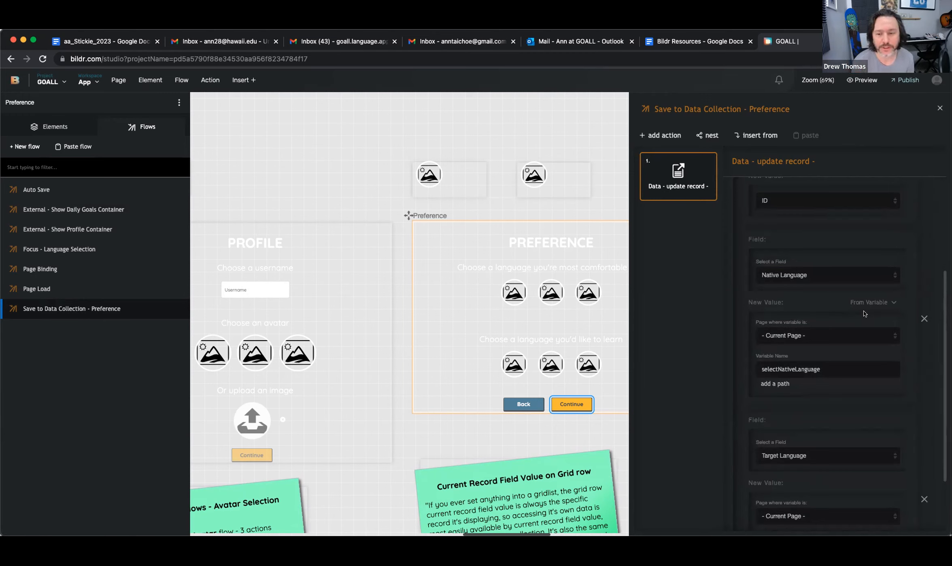
scroll(864, 314, "down", 5)
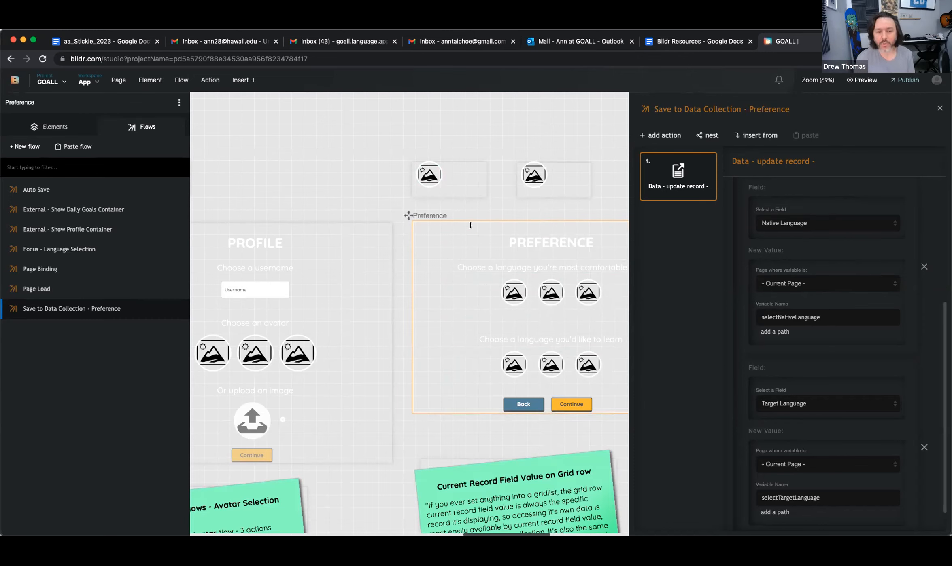
Check the Preference page's Page Load flow and open the Page Load flow of the Native Language Card page.
left_click(34, 289)
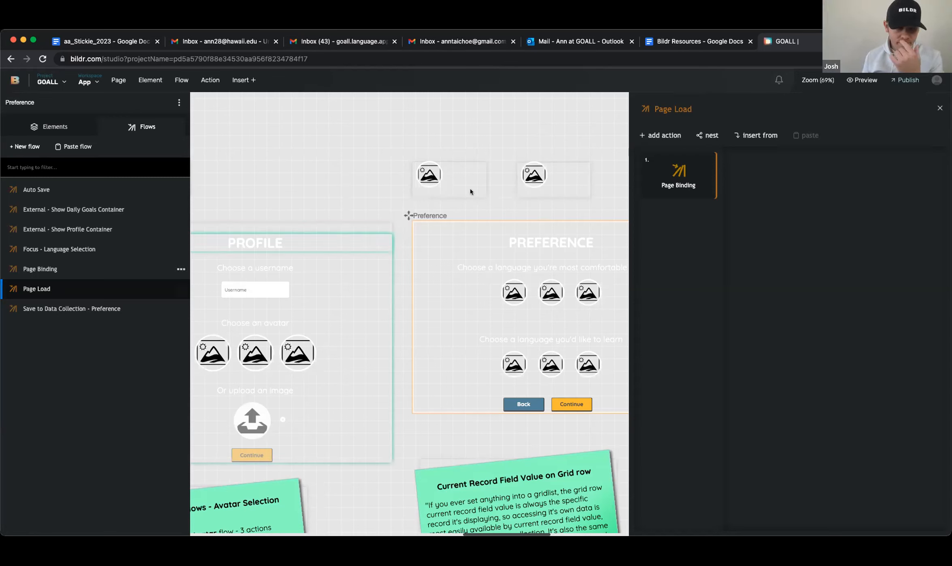
left_click(465, 174)
left_click(440, 177)
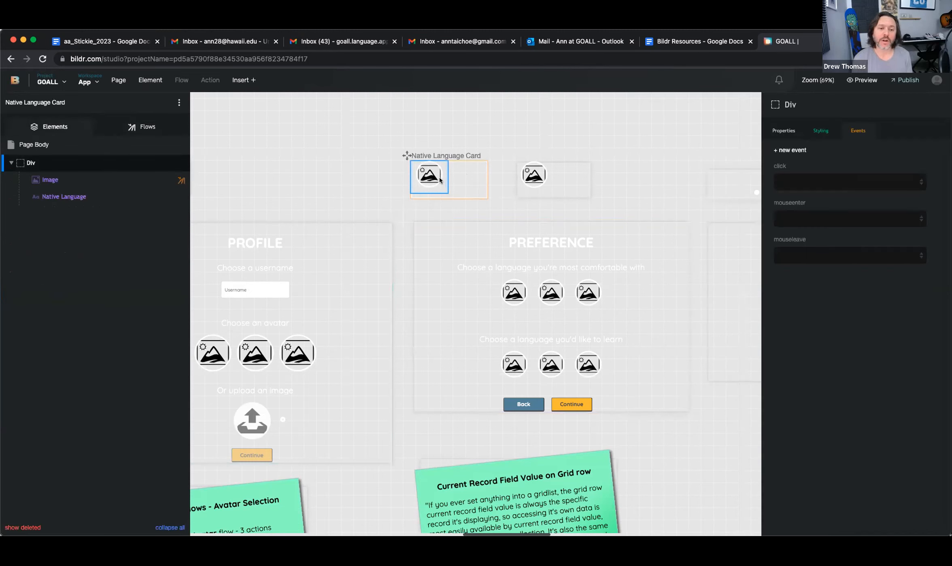
left_click(148, 127)
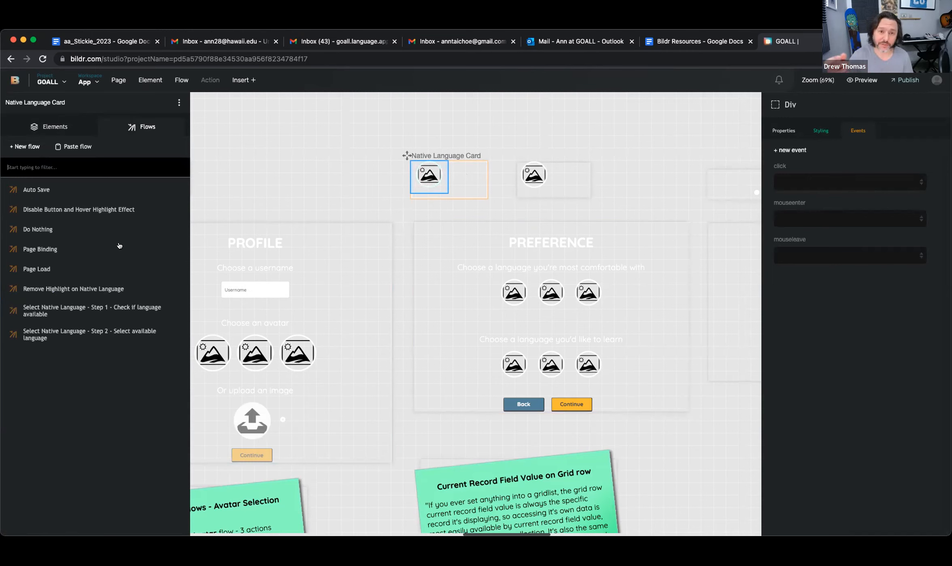
left_click(46, 267)
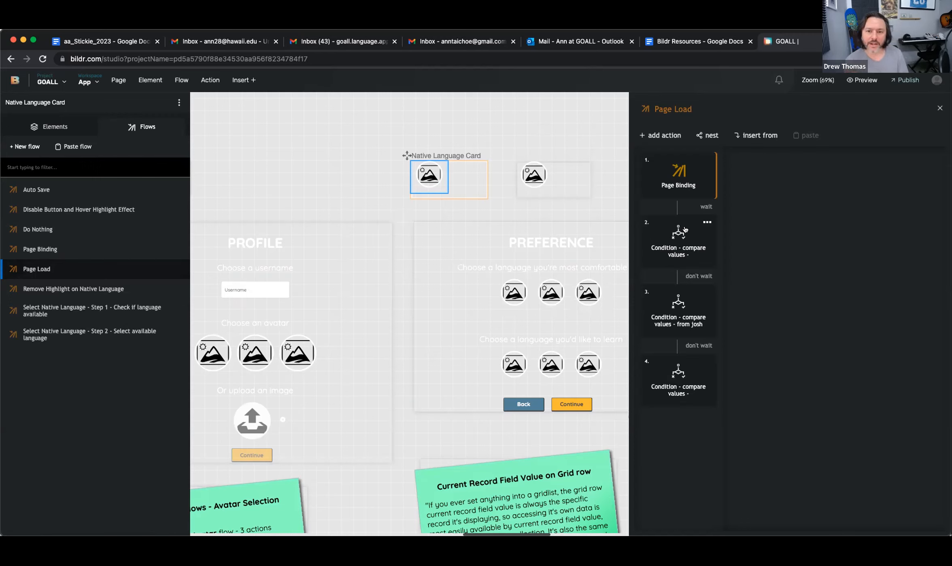
Add an If / Then Logic Check action to the end of the Native Language Card's Page Load flow.
left_click(663, 135)
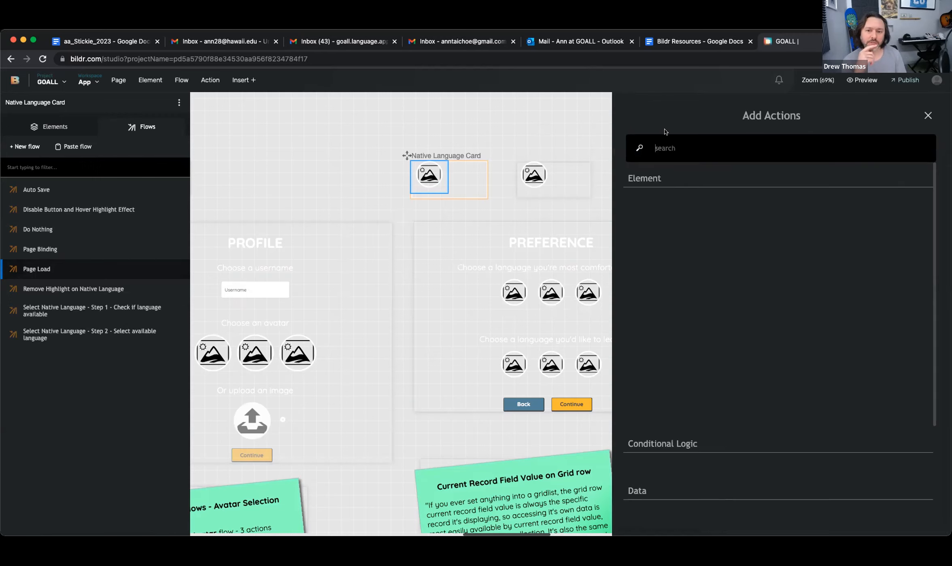
type("con")
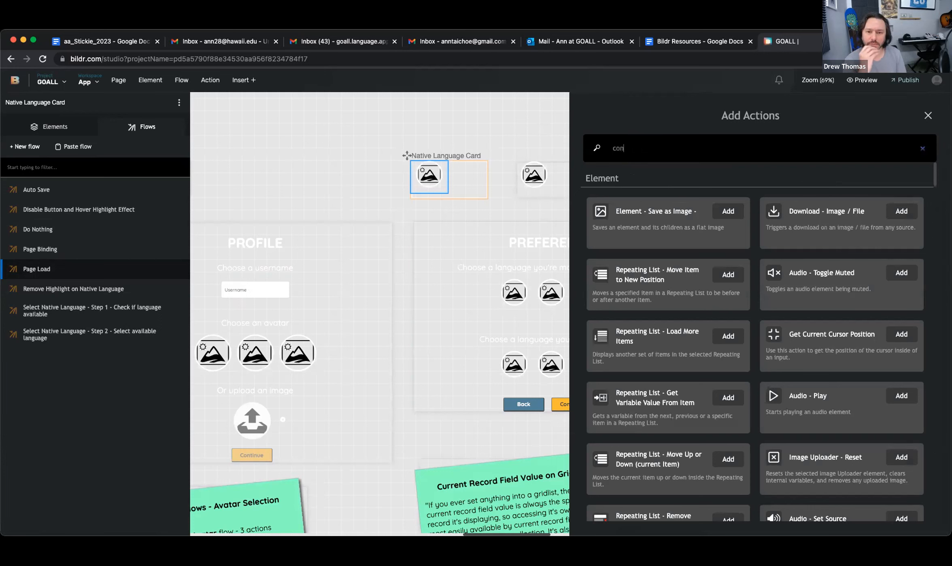
key("BackSpace")
key("BackSpace")
type("if")
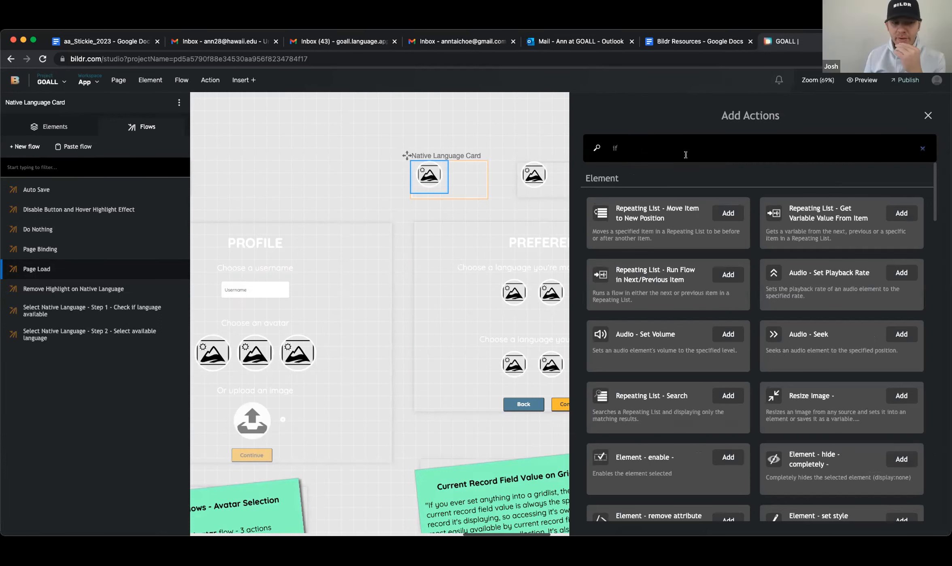
scroll(690, 239, "down", 8)
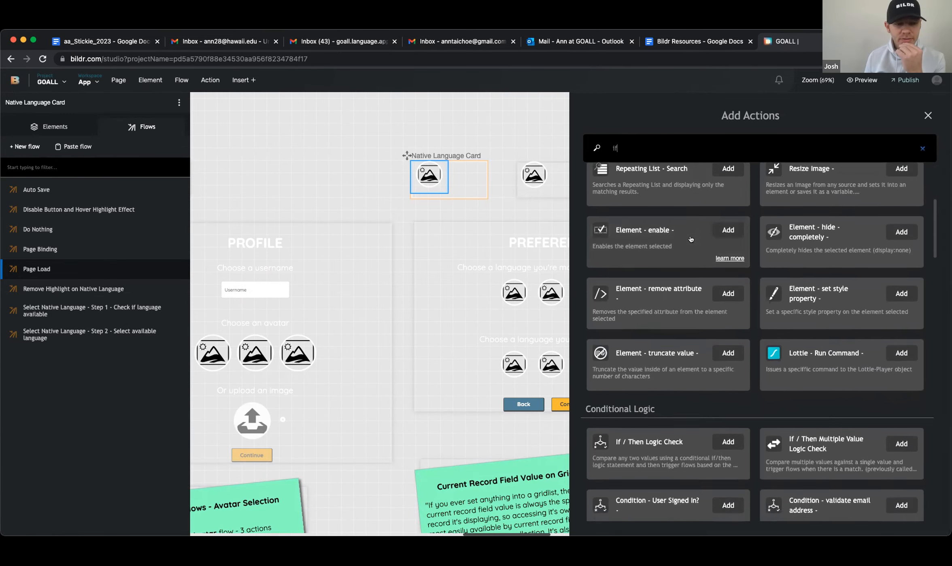
scroll(690, 239, "down", 3)
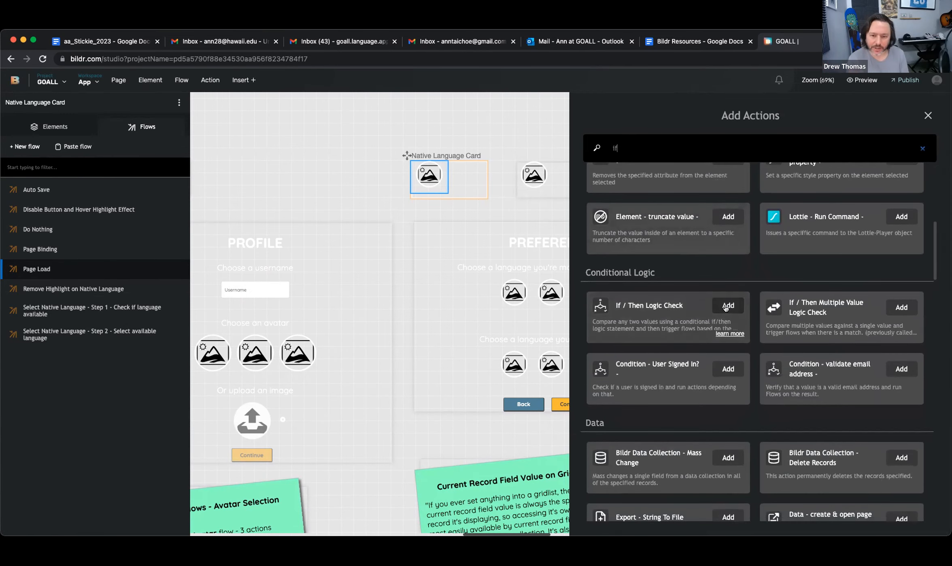
left_click(747, 308)
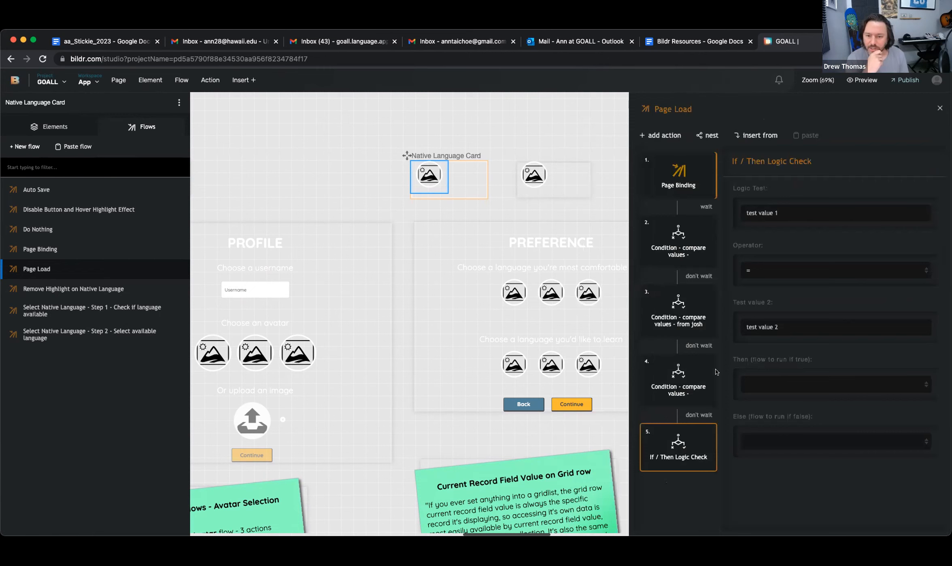
left_click(682, 454)
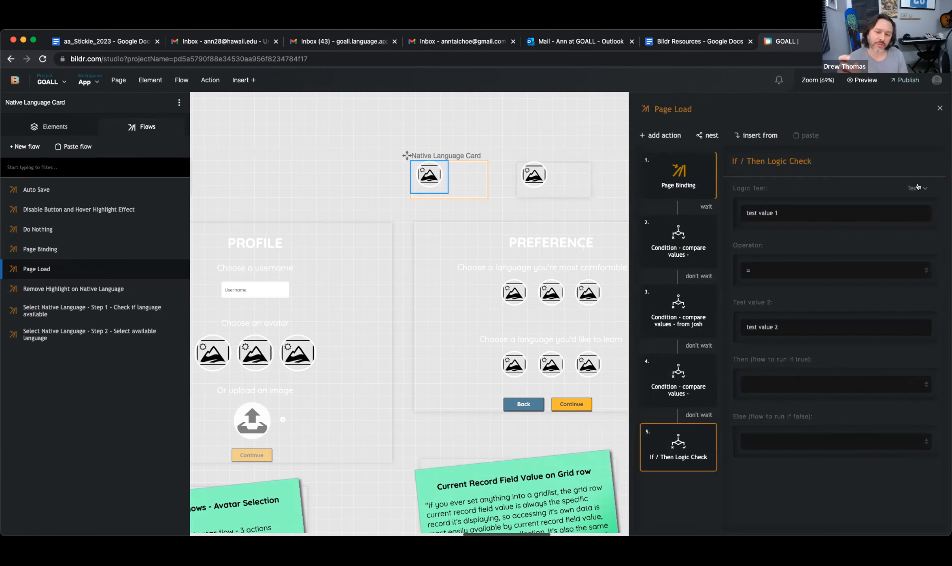
Set the logic check's first test value to come from the current page's variable _arrayIndex.
left_click(918, 187)
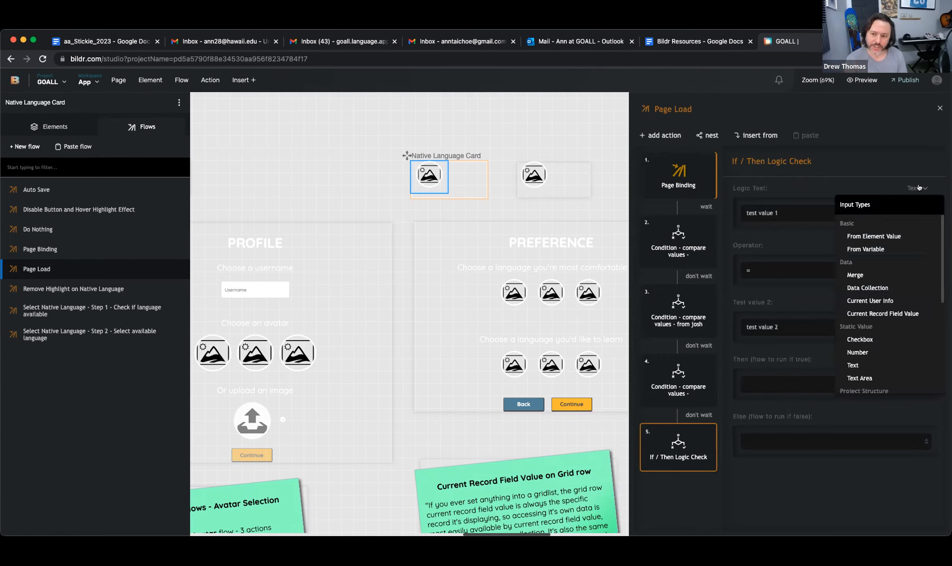
left_click(880, 249)
left_click(808, 251)
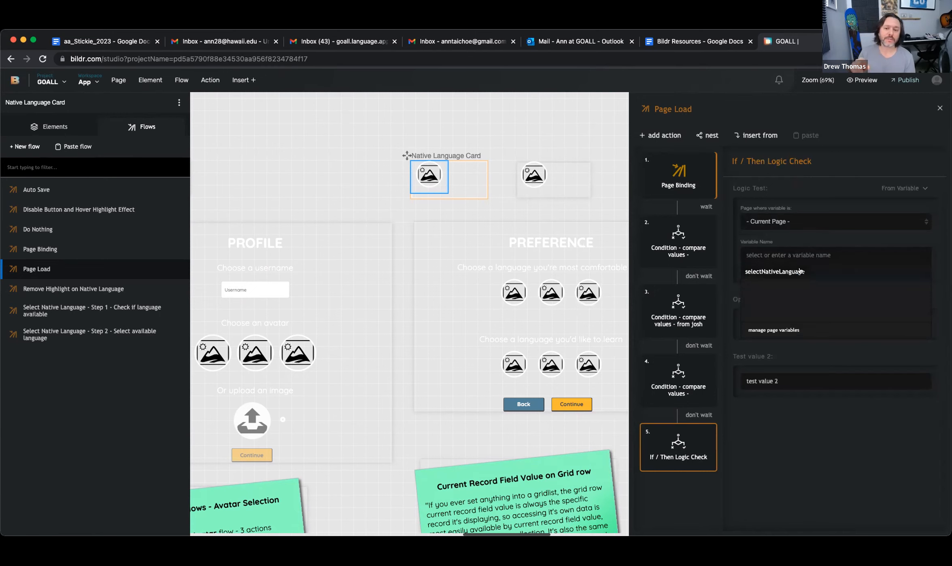
left_click(799, 271)
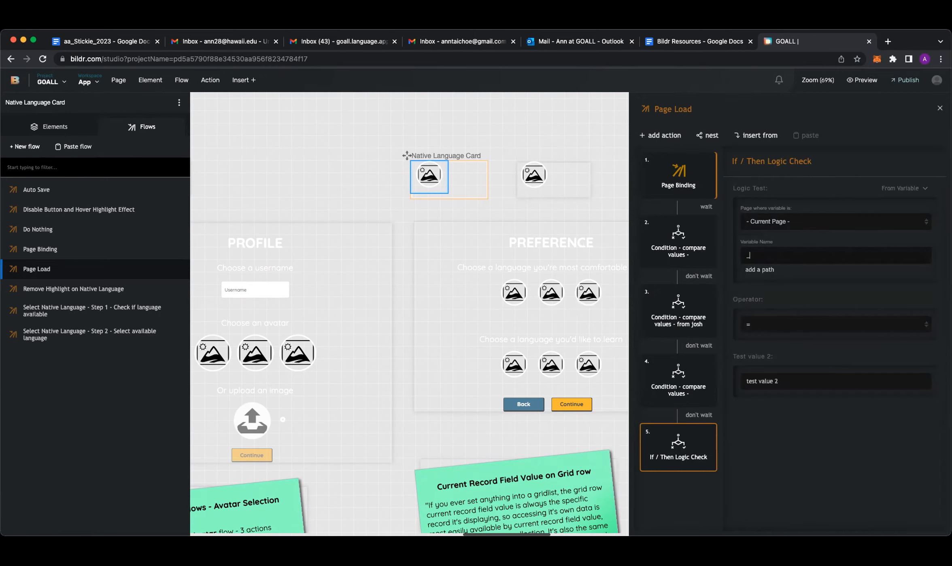
type("array")
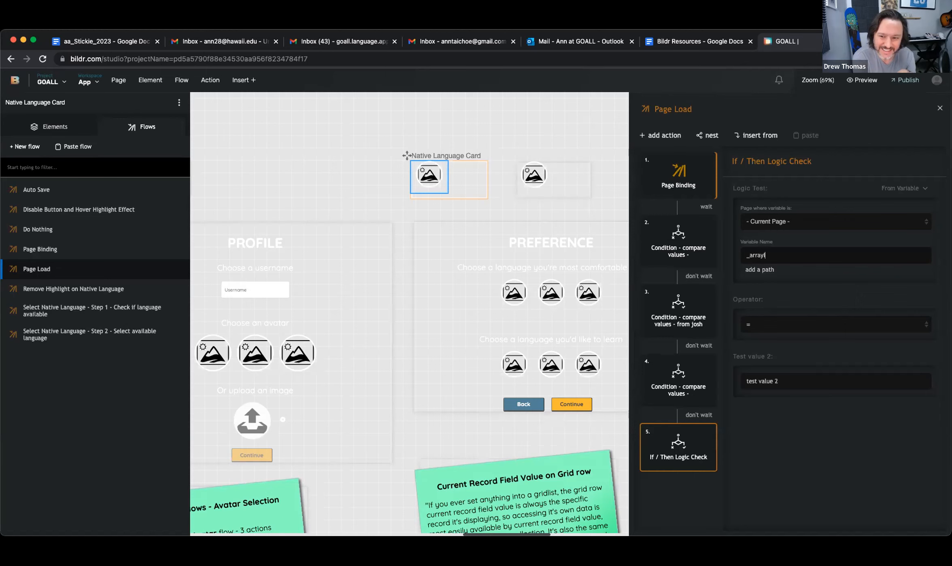
type("Index")
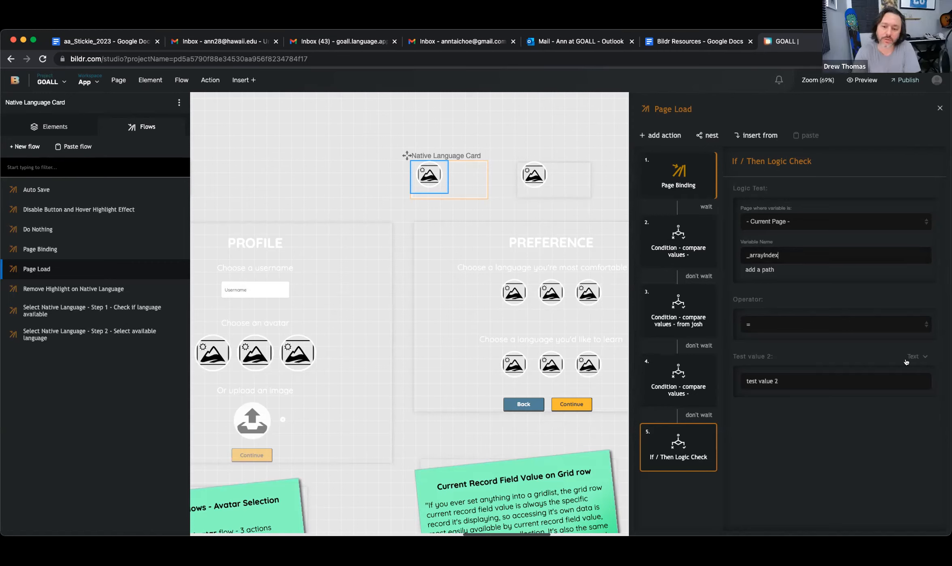
Set test value 2 to 0 and run "Select Native Language - Step 1 - Check if language available" when the check is true.
left_click(868, 377)
type("0")
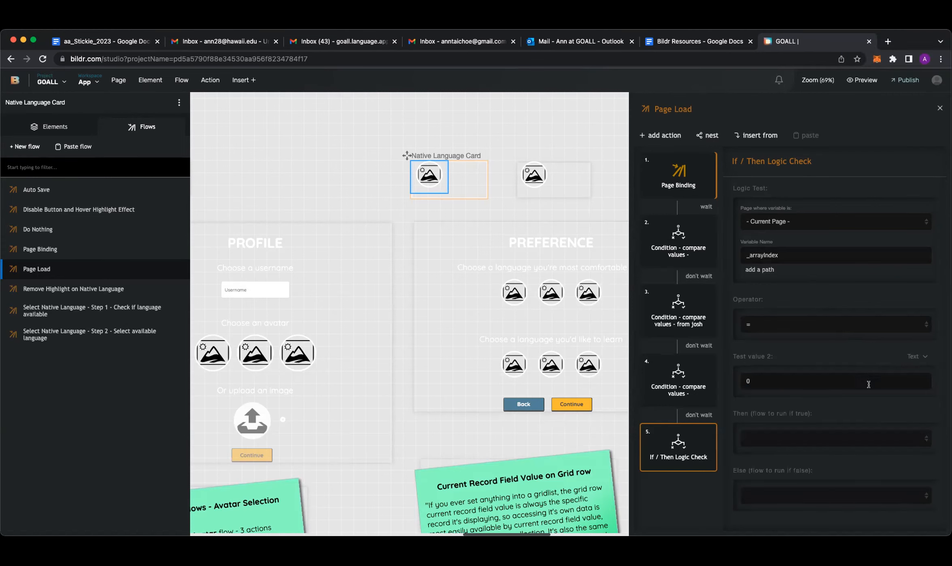
left_click(895, 438)
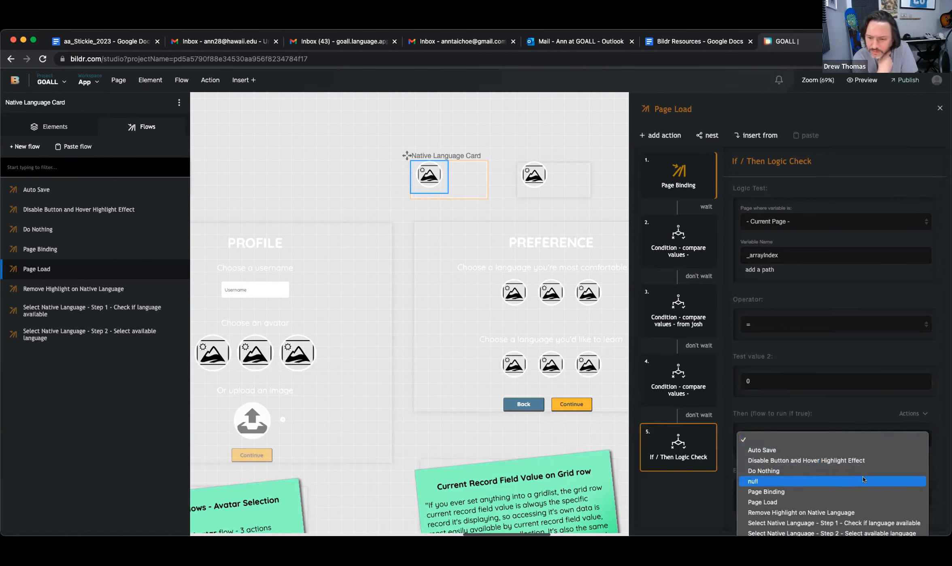
left_click(852, 528)
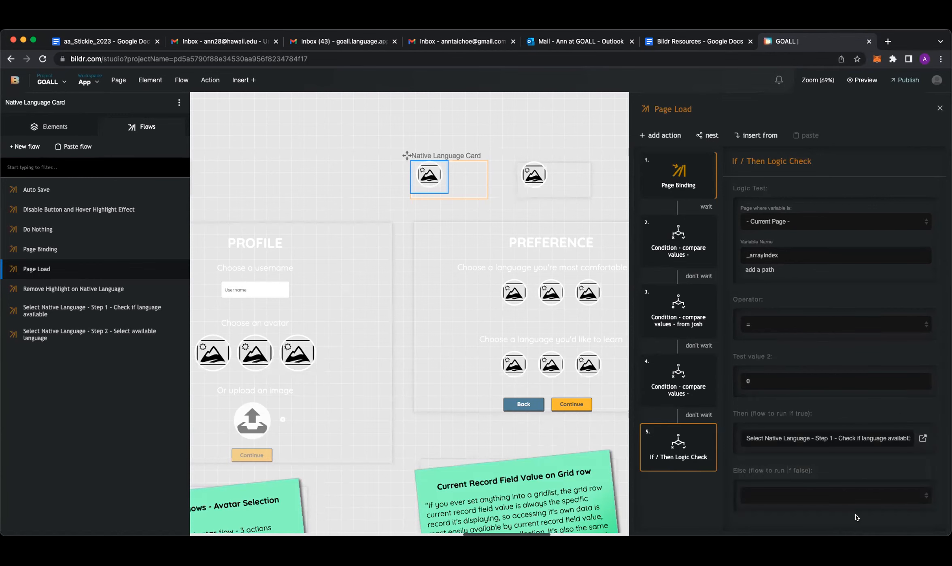
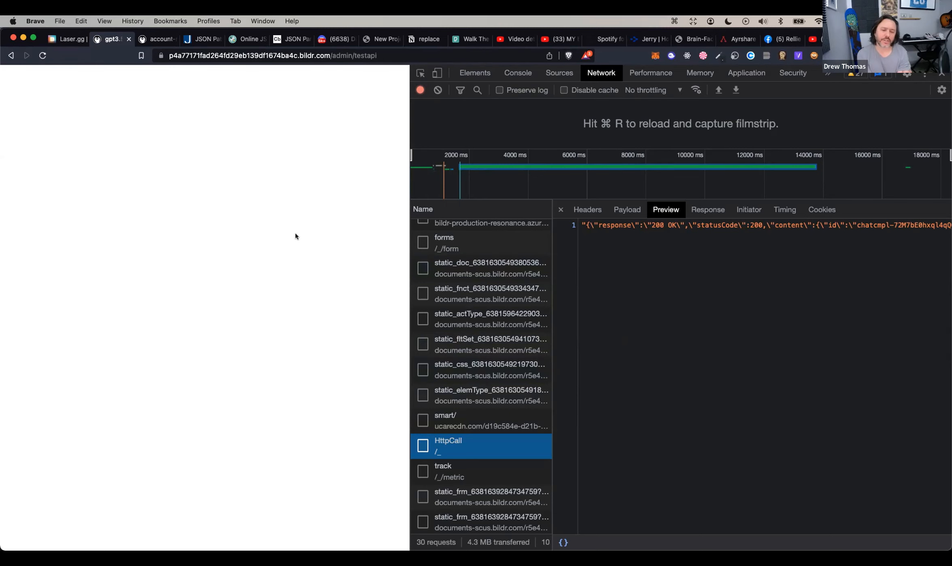
Back in the Bildr studio, set the OpenAI - Chat action's custom messages to [{"system":"the system message for the AI"}].
left_click(74, 36)
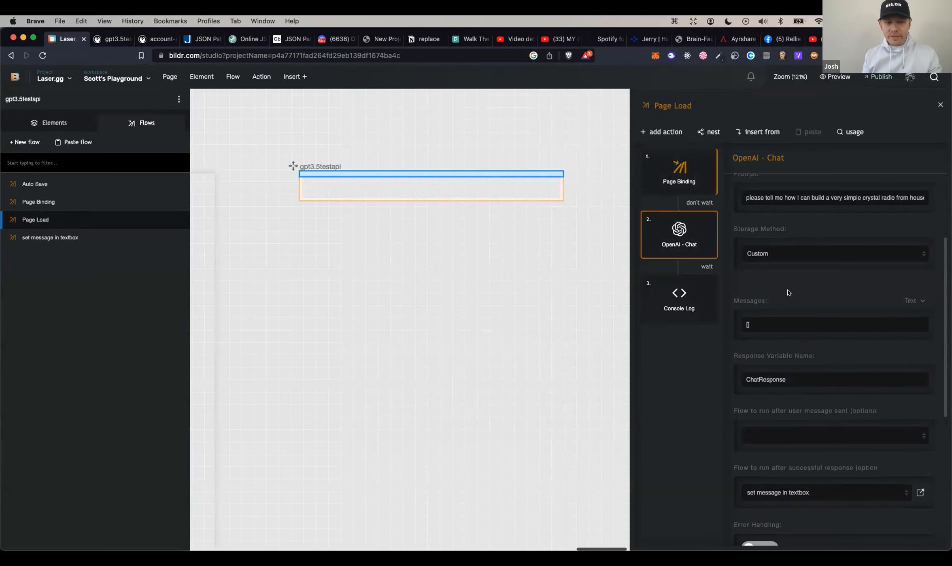
scroll(788, 293, "up", 3)
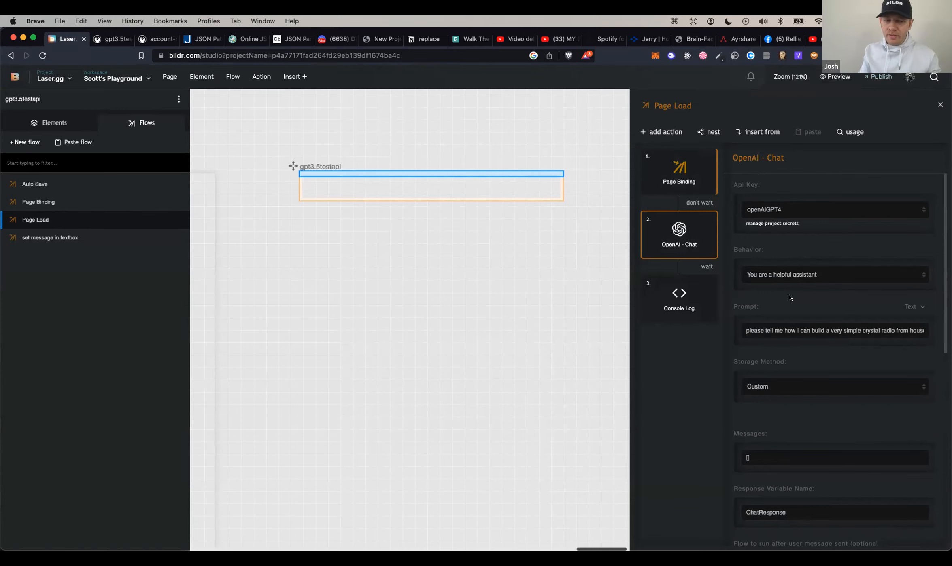
scroll(789, 298, "down", 1)
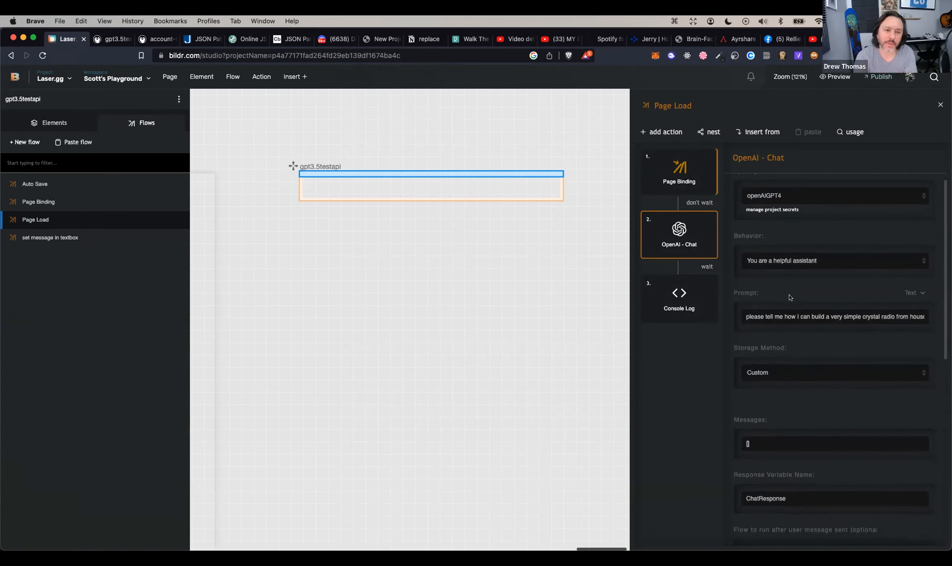
scroll(789, 298, "down", 5)
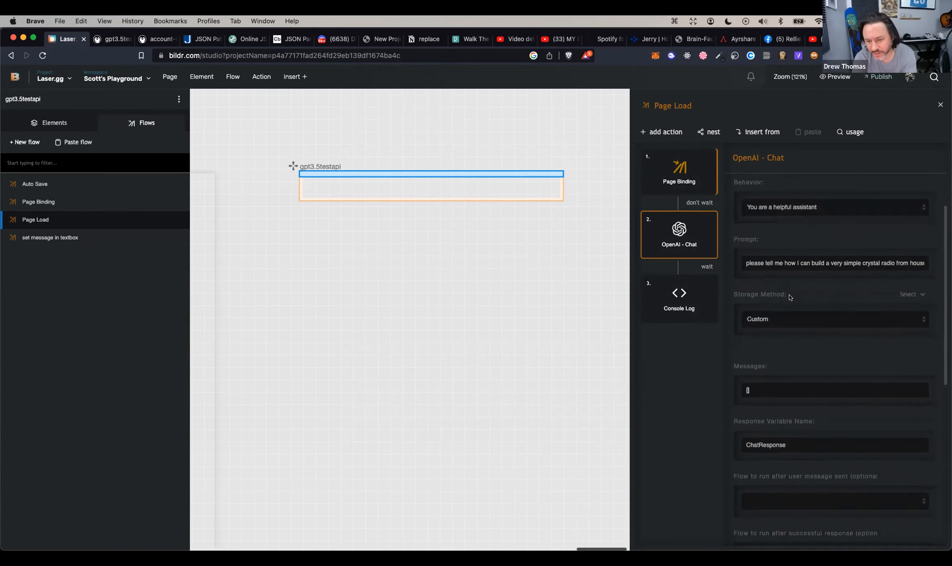
scroll(789, 298, "down", 2)
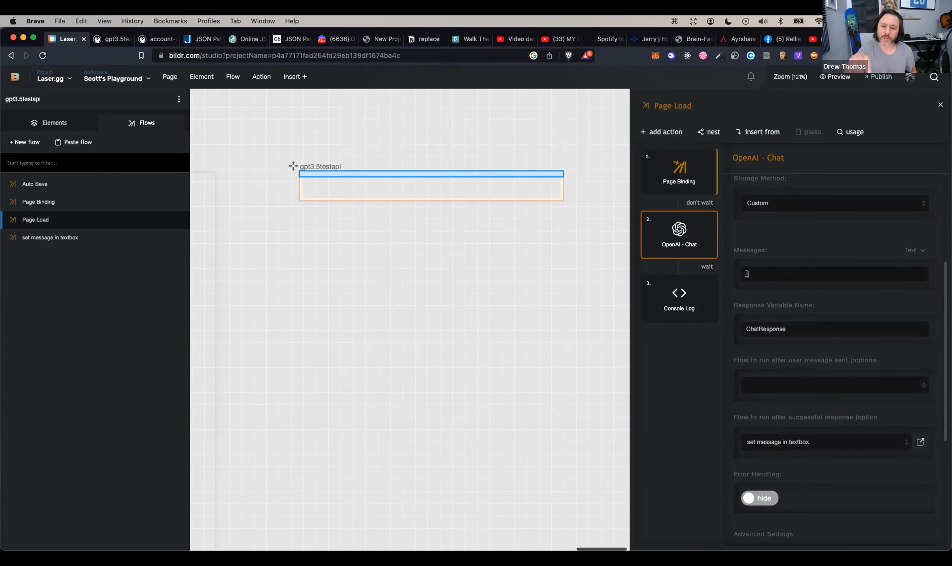
type("{}")
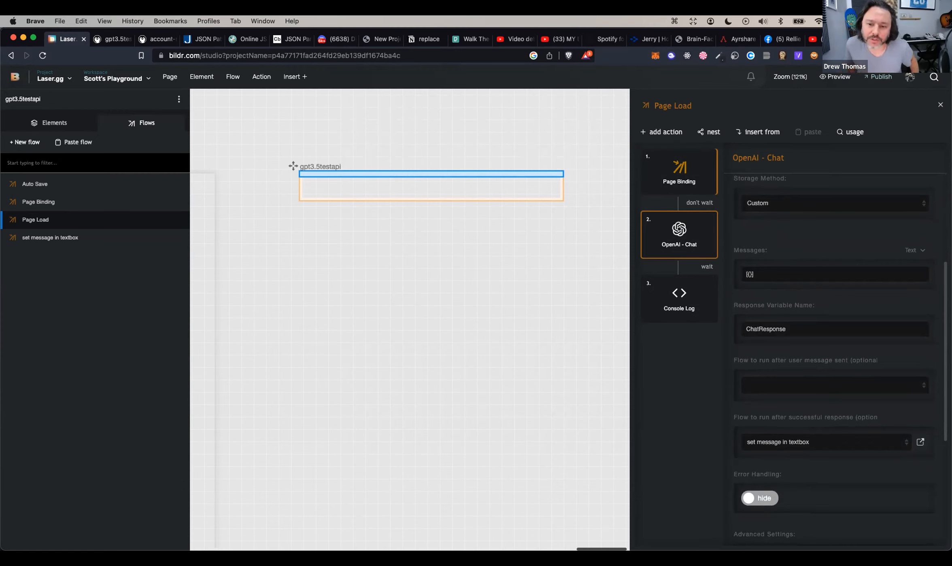
type("\"system")
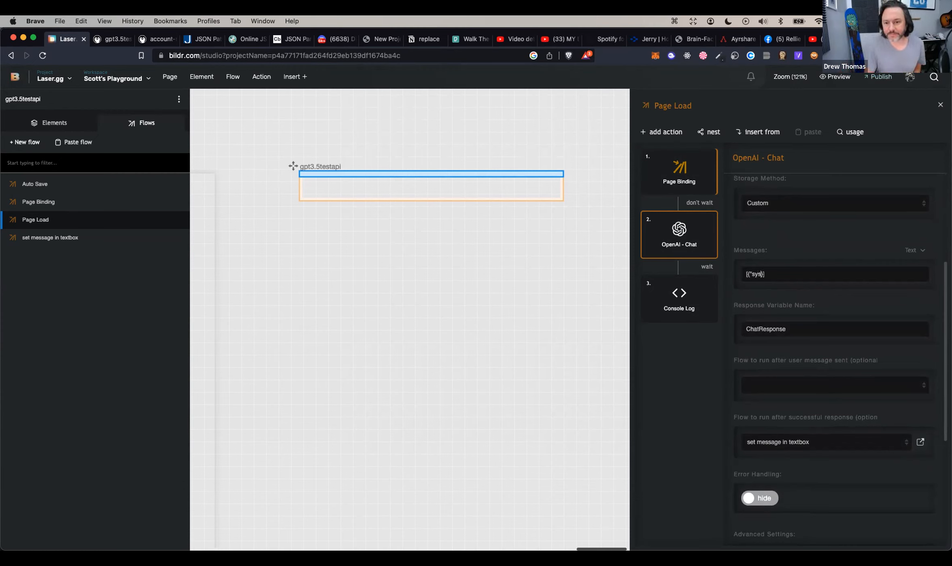
type("\":\"")
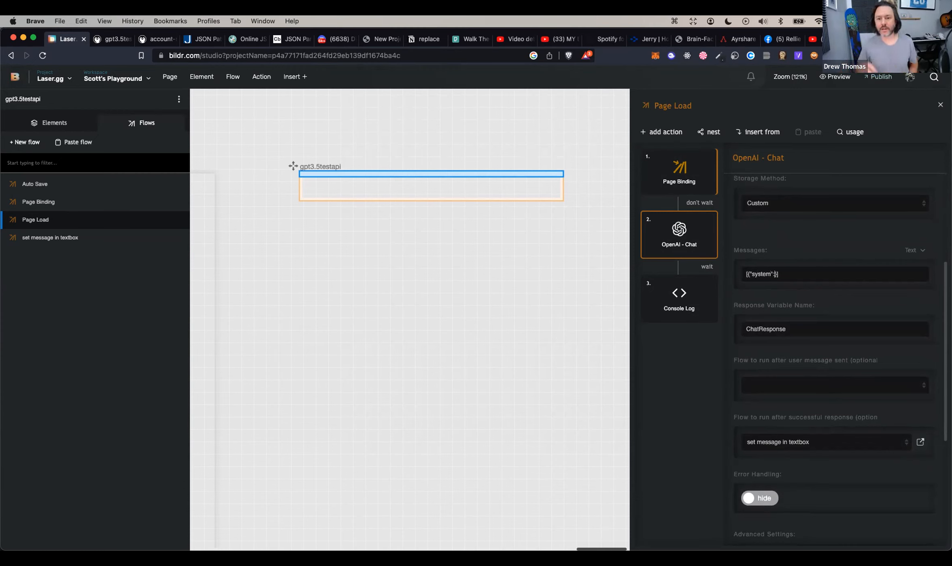
type("\"")
type("the ssy")
key("BackSpace")
key("BackSpace")
type("ystem message for ")
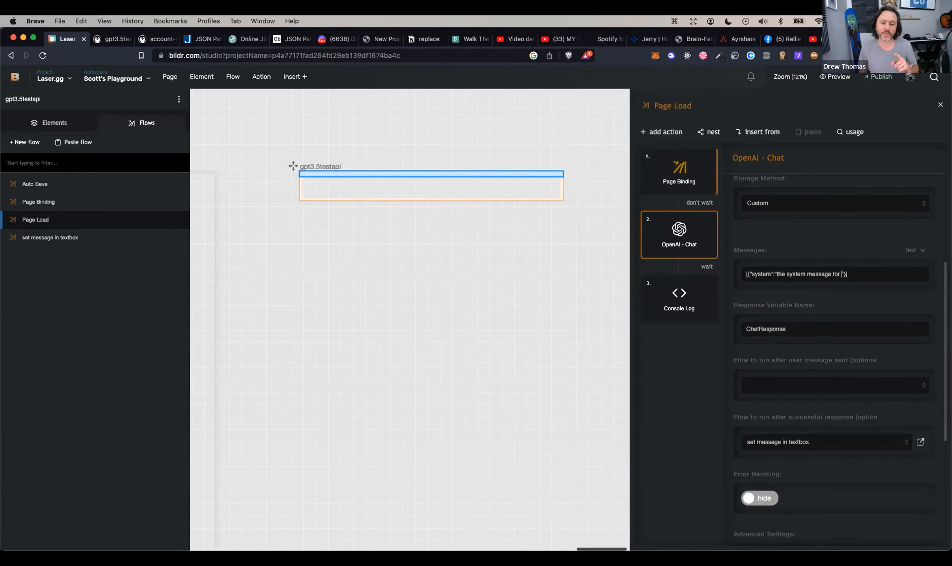
type("the AI")
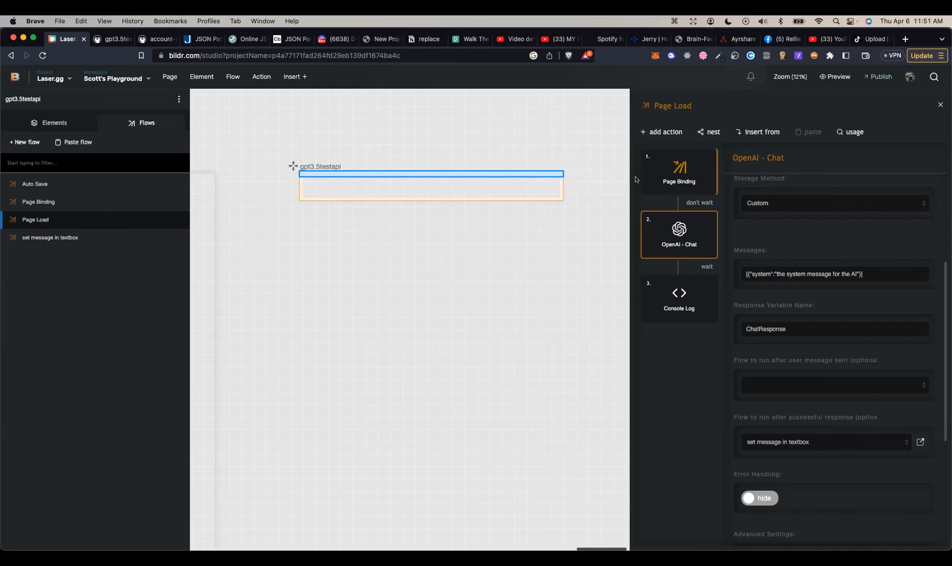
left_click(114, 44)
left_click(178, 55)
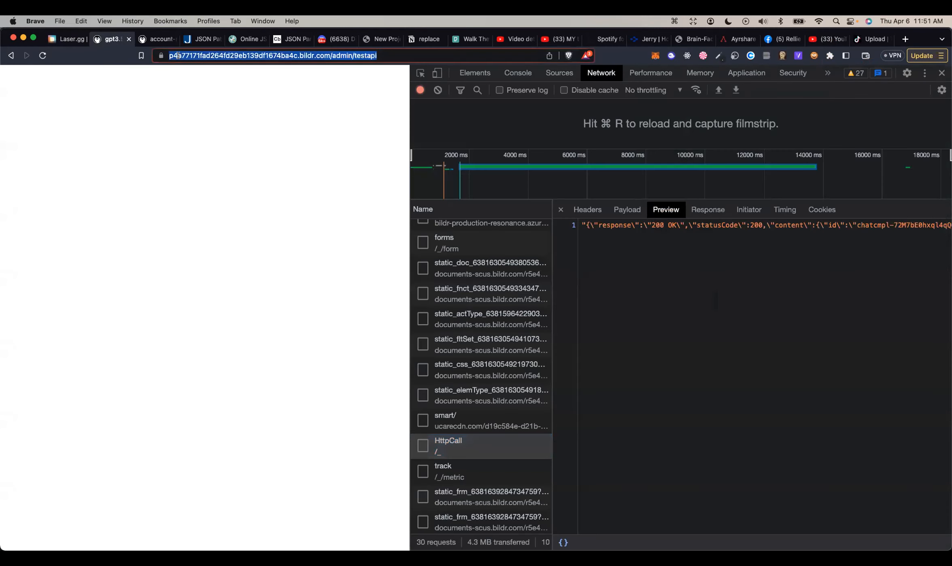
left_click(66, 40)
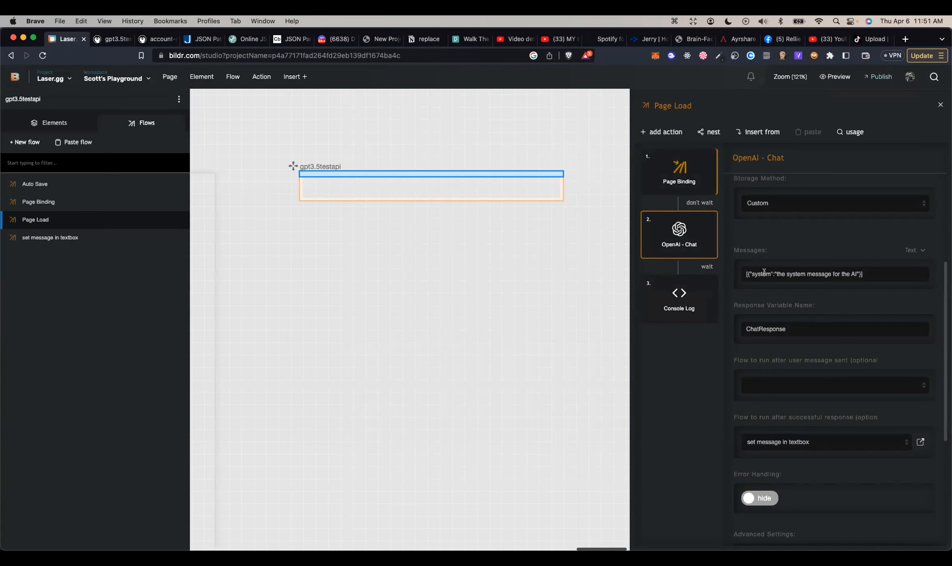
Replace the system message text in the OpenAI - Chat messages with "Please ensure that the output is ALL CAPS".
double_click(780, 274)
left_click_drag(804, 275, 854, 275)
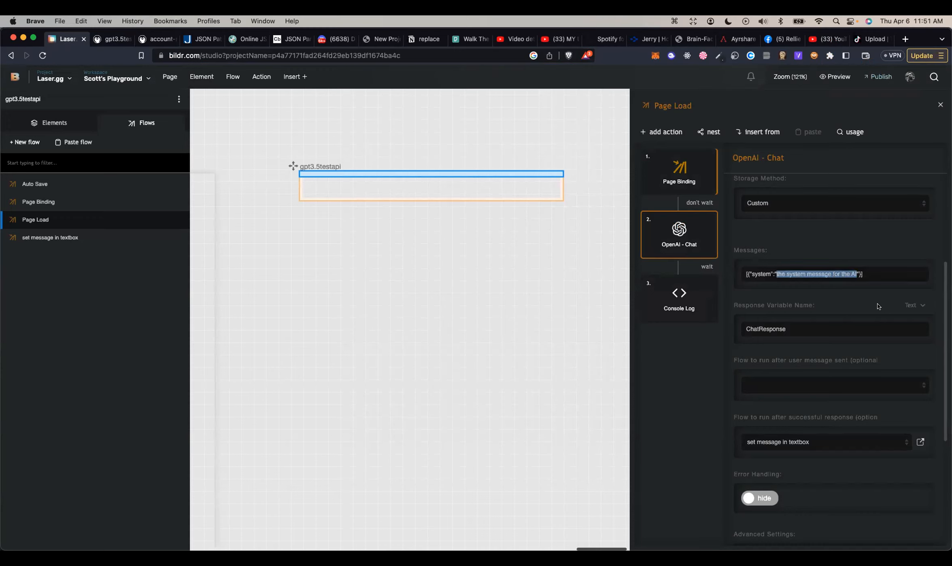
type("Please ens")
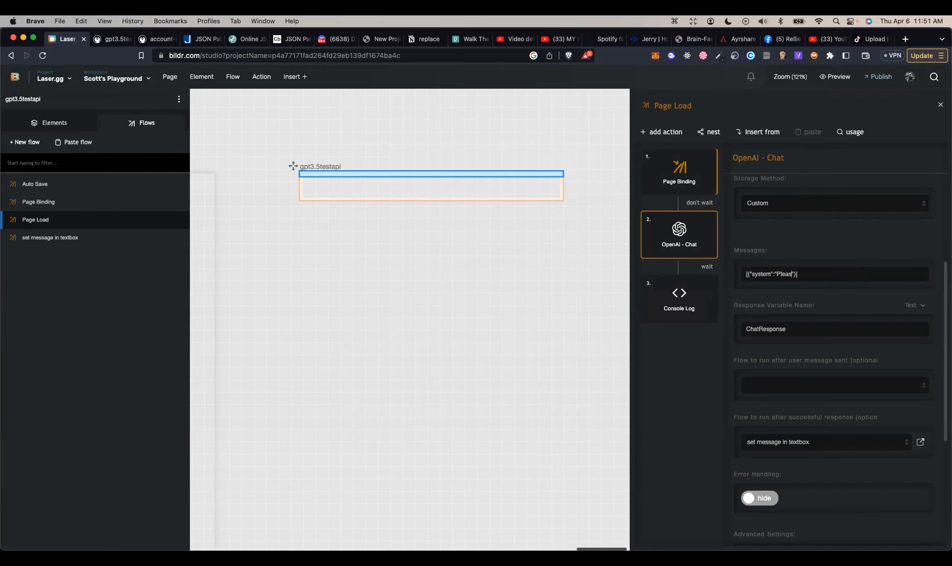
type("ure that t")
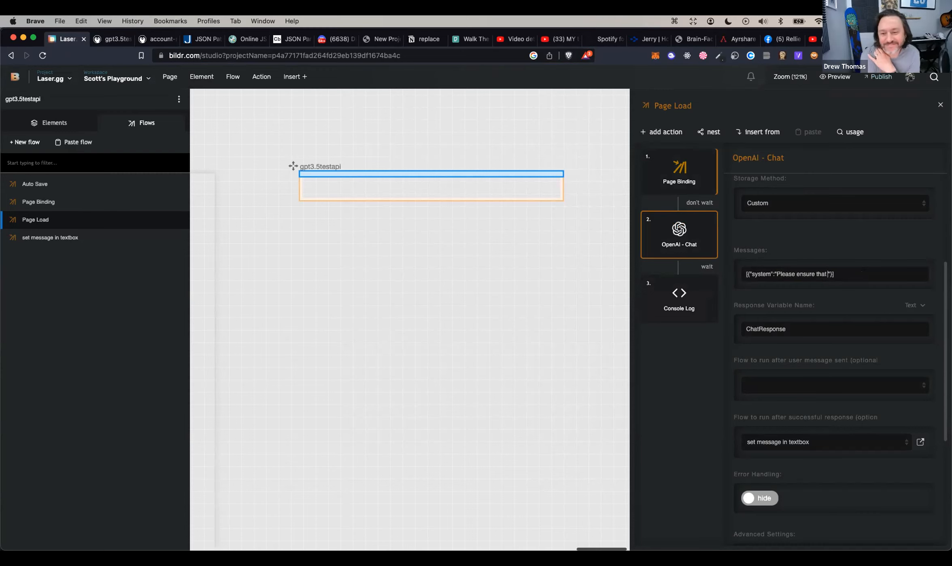
type("he output it")
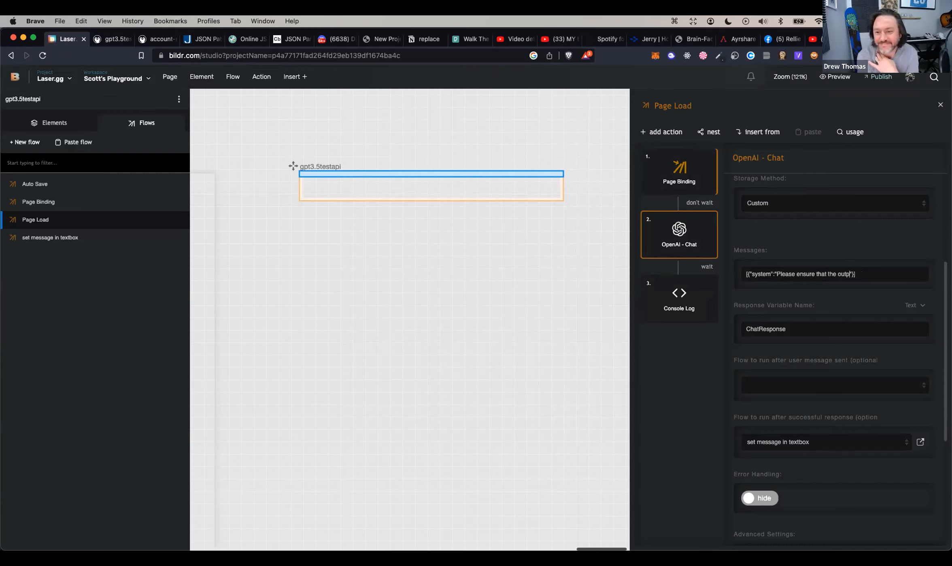
key("BackSpace")
key("BackSpace")
type("s ")
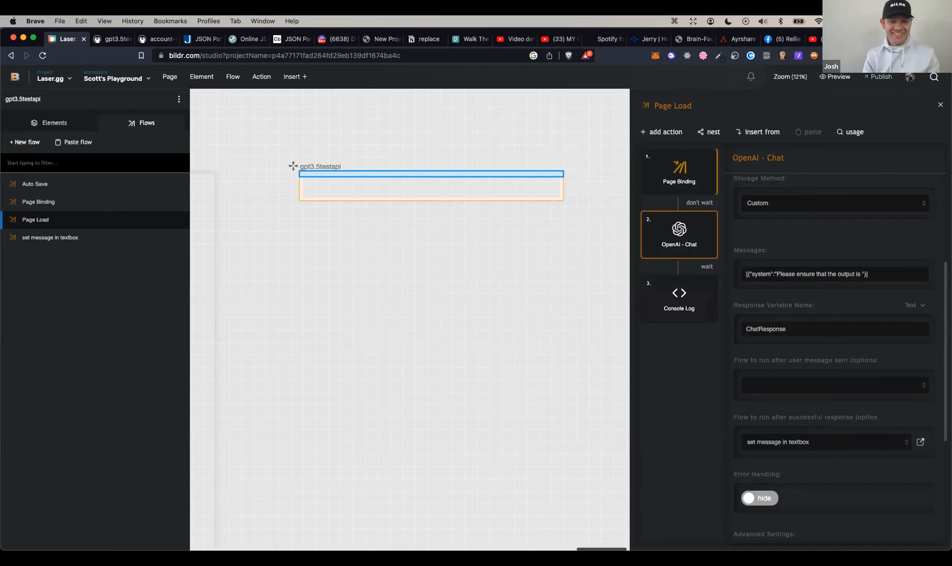
type("ALL CAP")
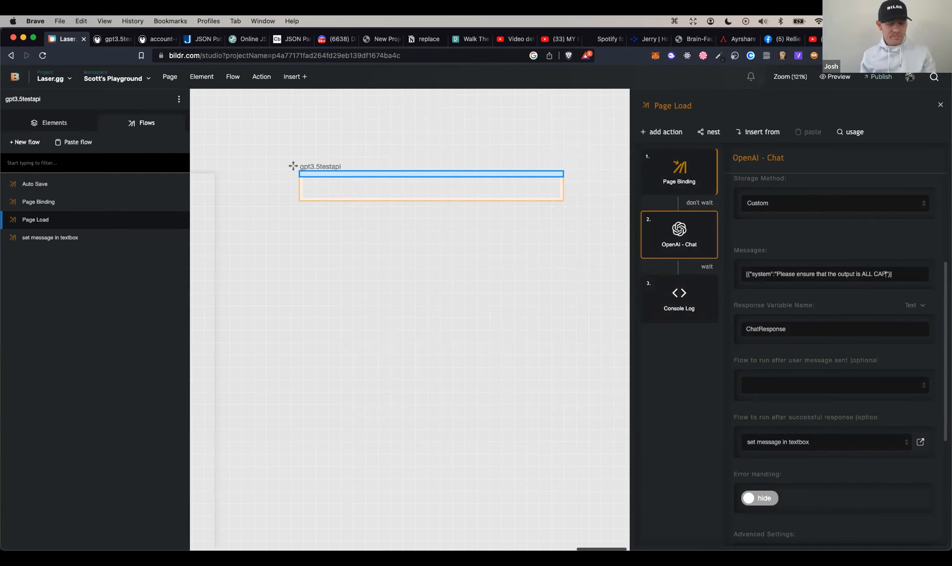
type("S")
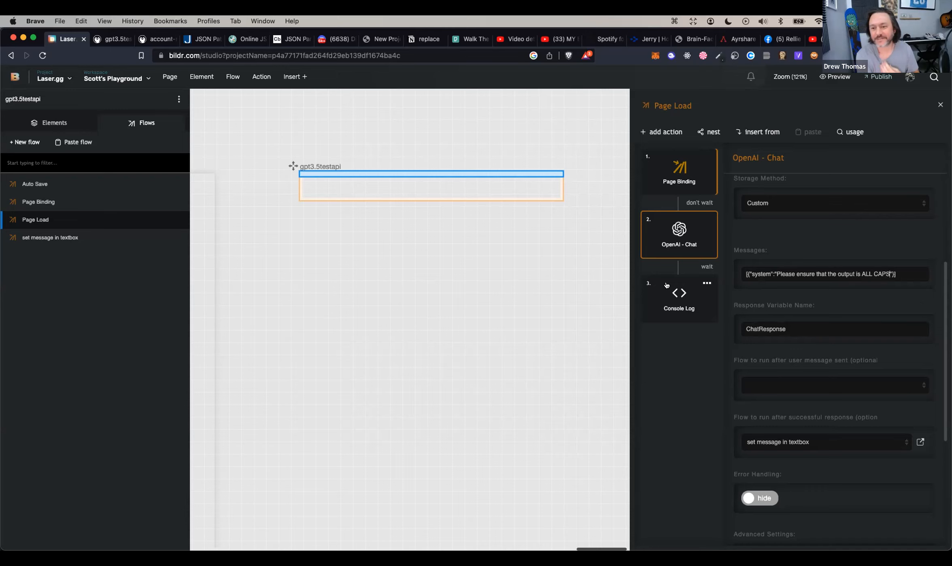
Reload the testapi page in its browser tab and examine the full response of the HttpCall network request.
left_click(114, 38)
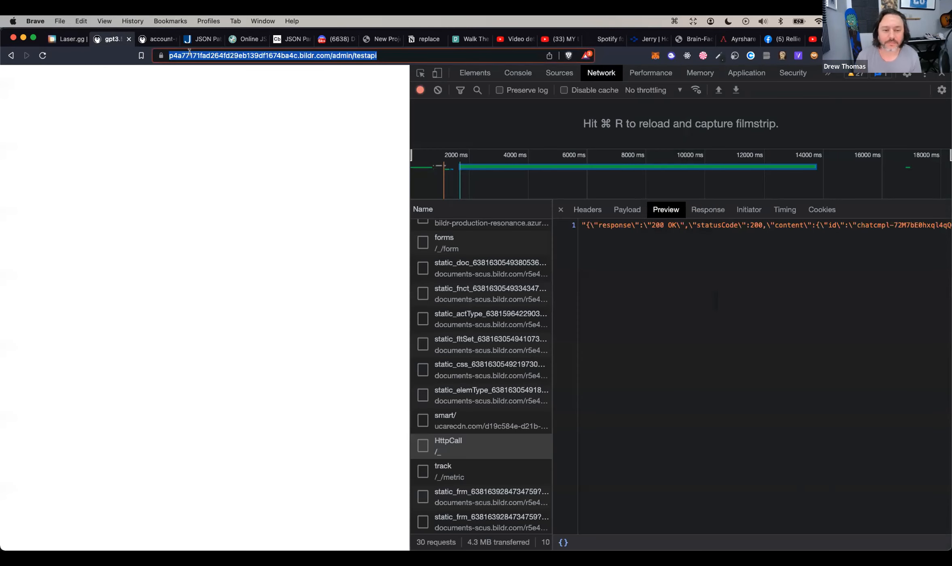
key("Return")
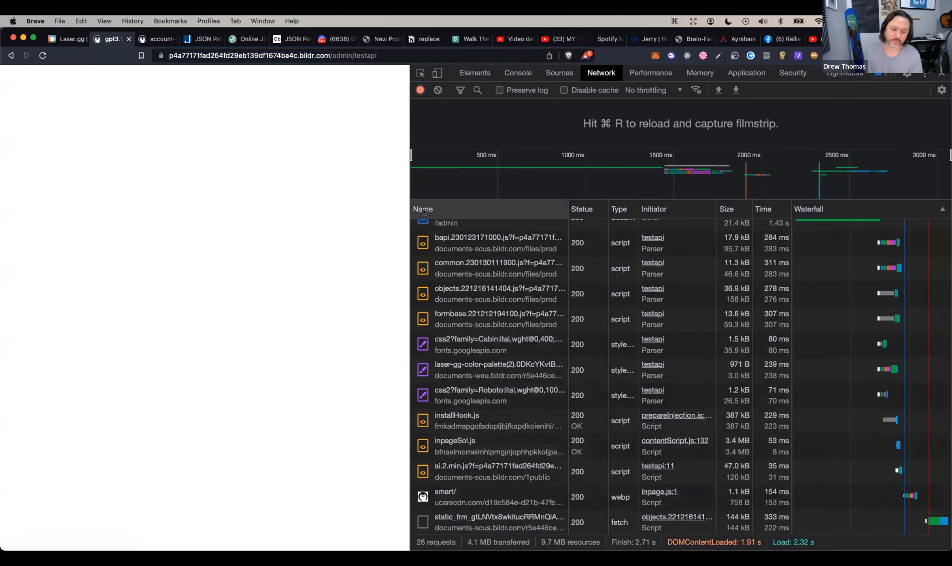
scroll(496, 394, "down", 5)
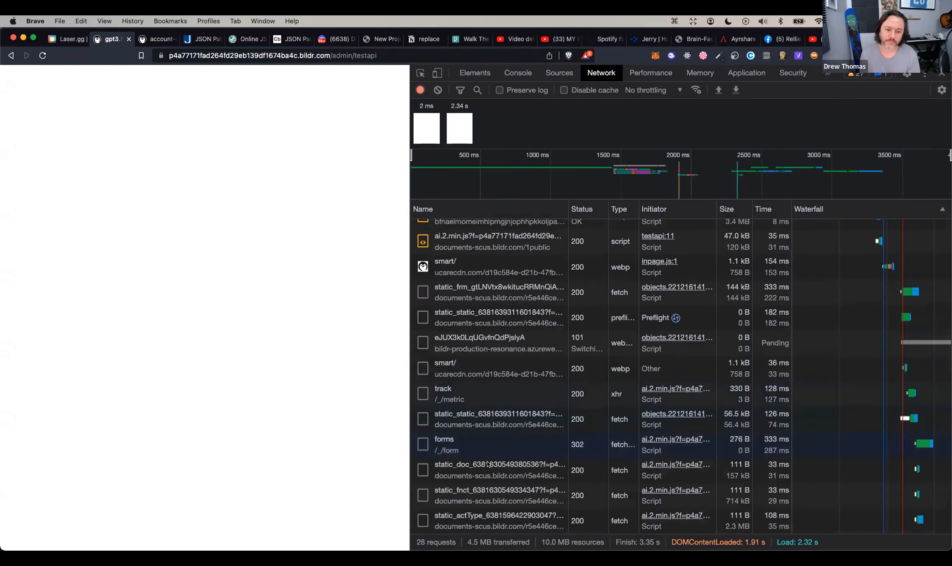
scroll(482, 431, "down", 5)
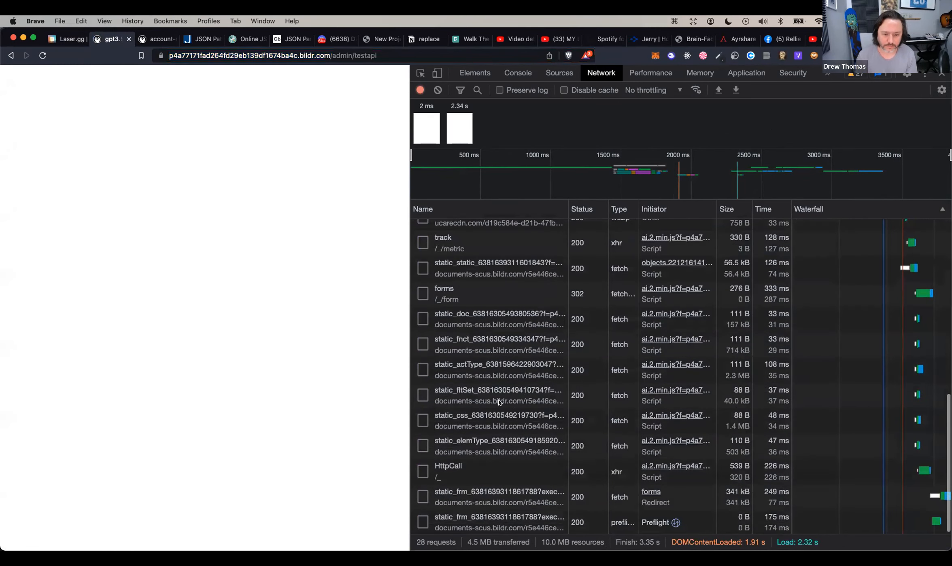
left_click(482, 473)
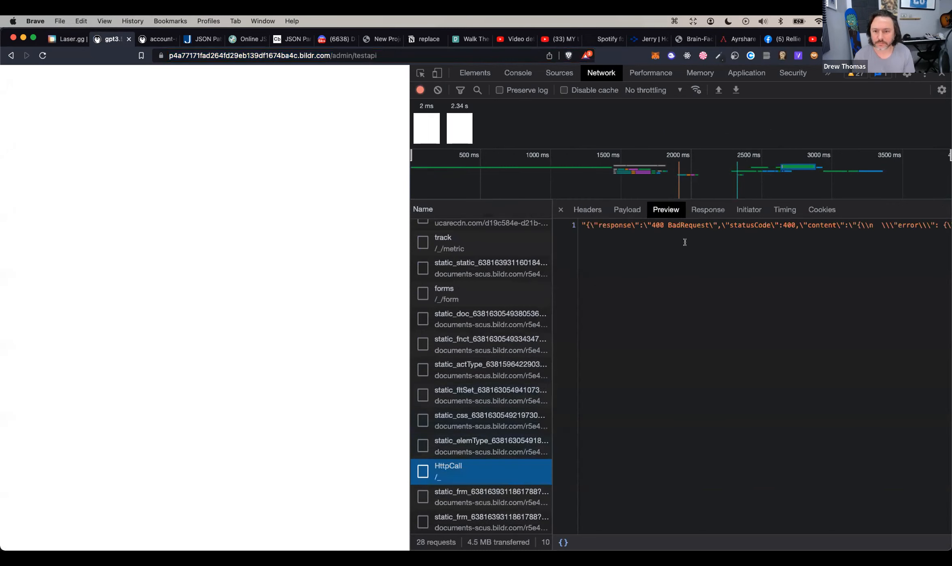
scroll(688, 237, "right", 5)
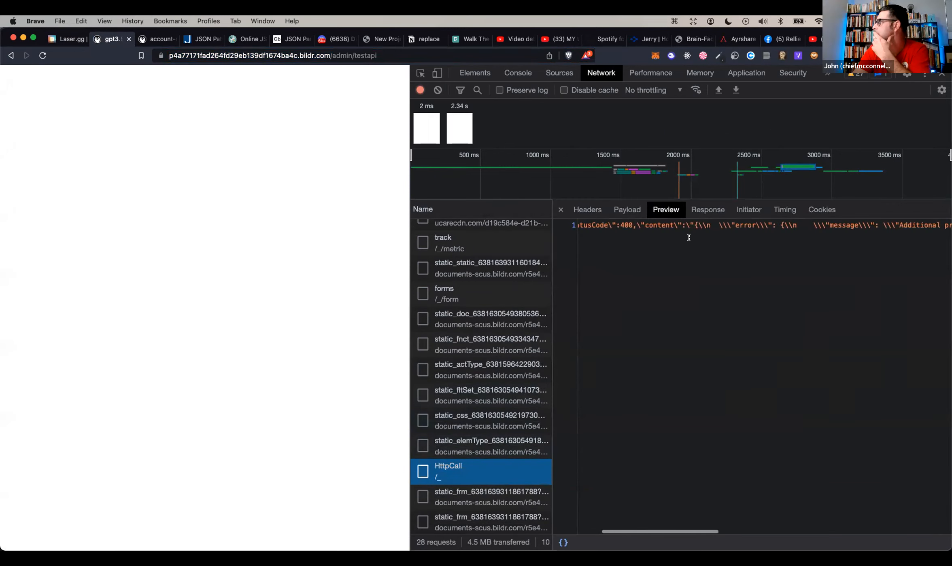
scroll(689, 237, "right", 6)
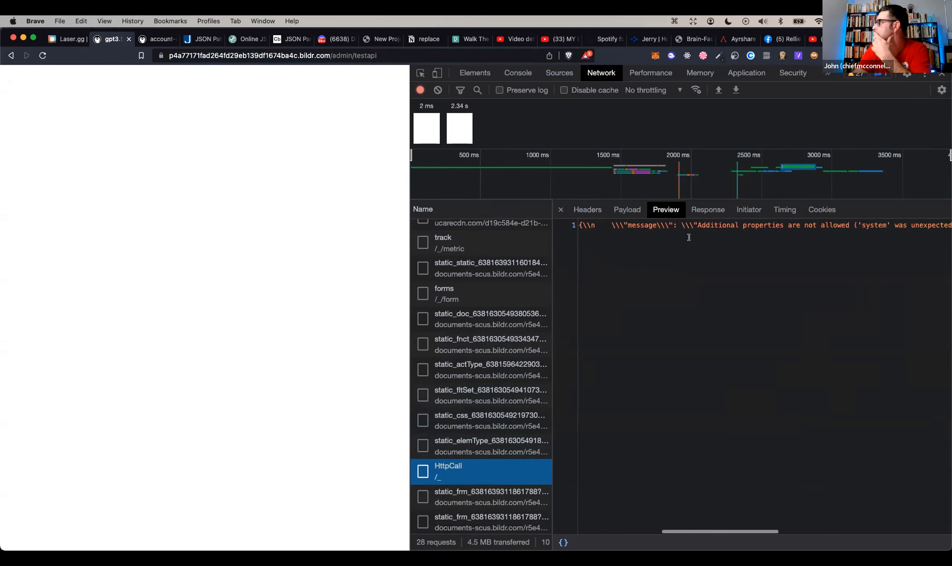
scroll(689, 237, "right", 3)
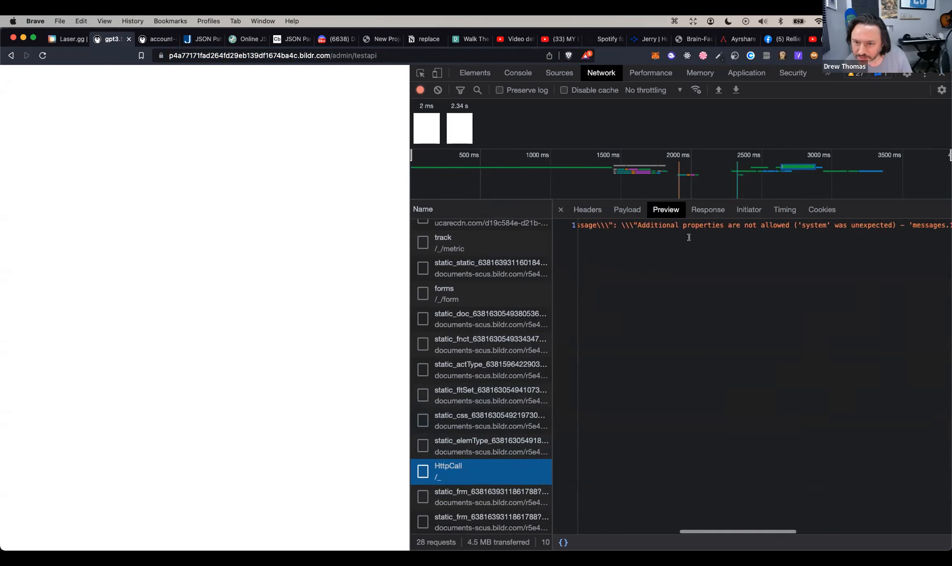
scroll(688, 237, "right", 3)
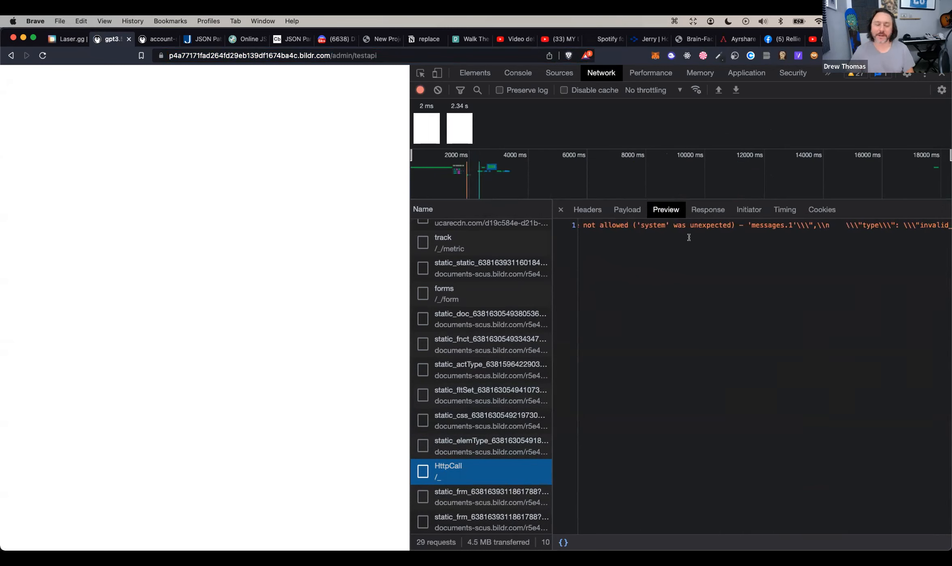
scroll(689, 237, "right", 1)
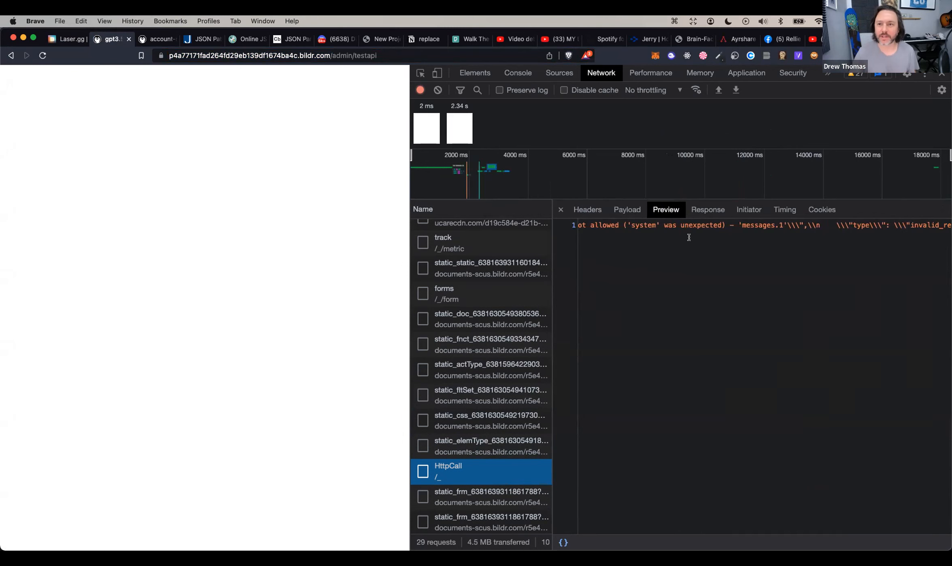
Back in the Bildr studio, restructure the OpenAI - Chat message so it begins with "role":"system", followed by a comma.
left_click(69, 40)
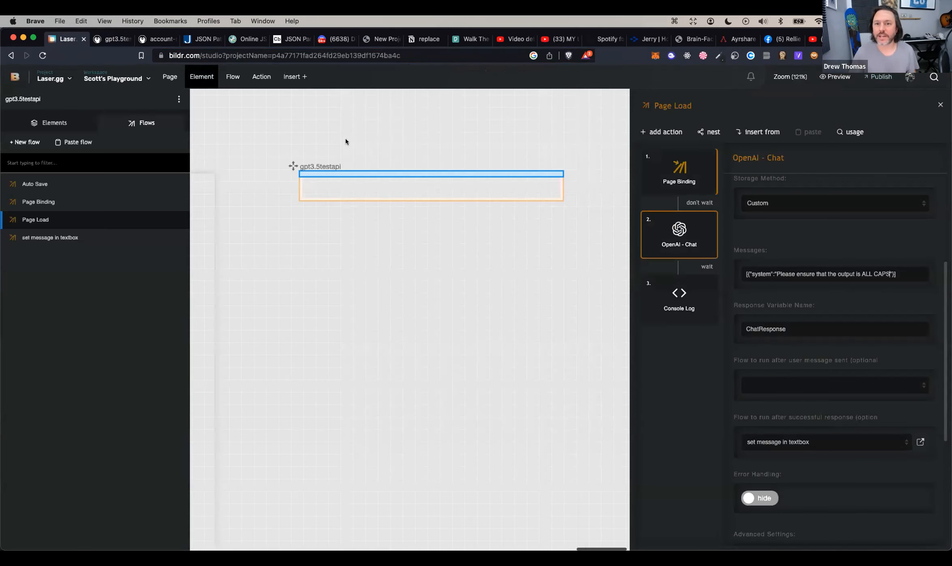
scroll(763, 299, "up", 5)
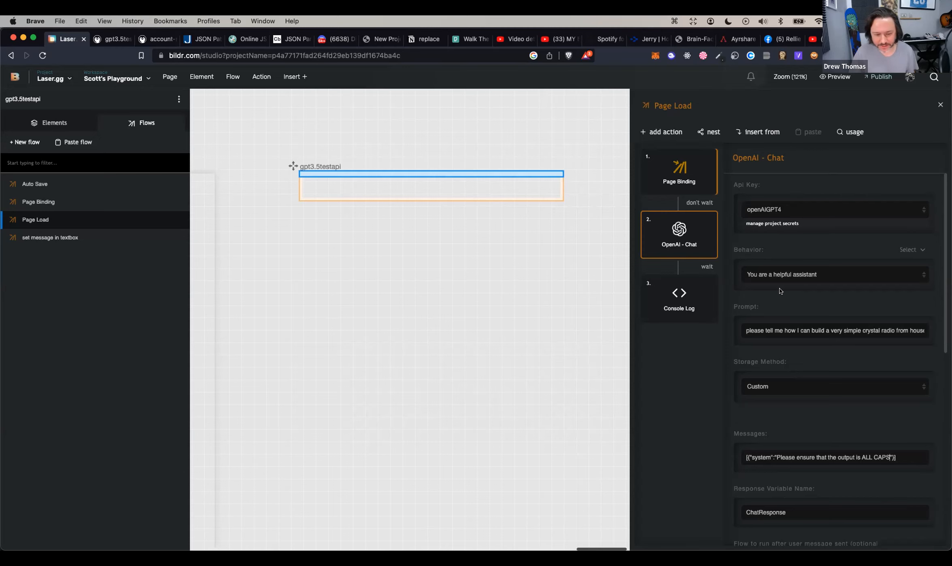
scroll(780, 292, "down", 5)
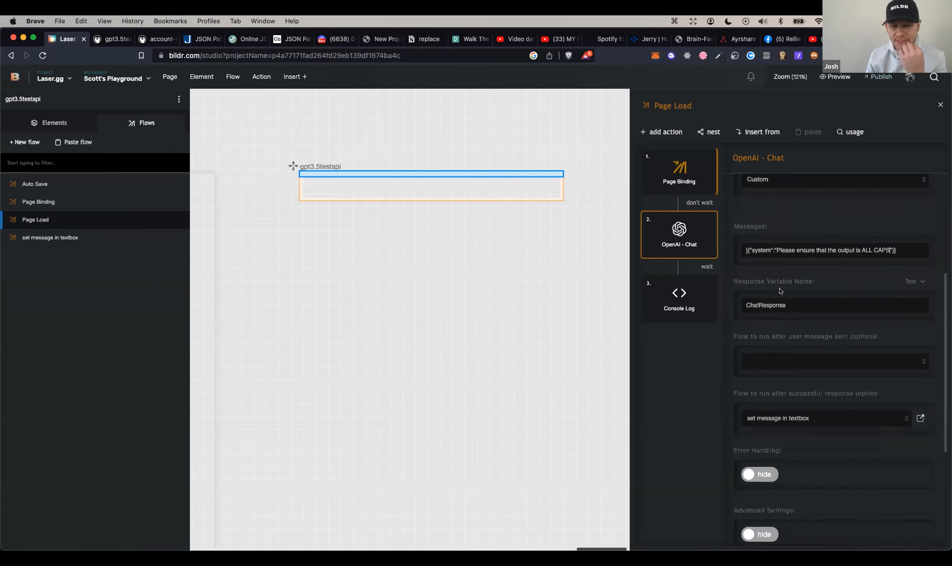
scroll(780, 291, "up", 1)
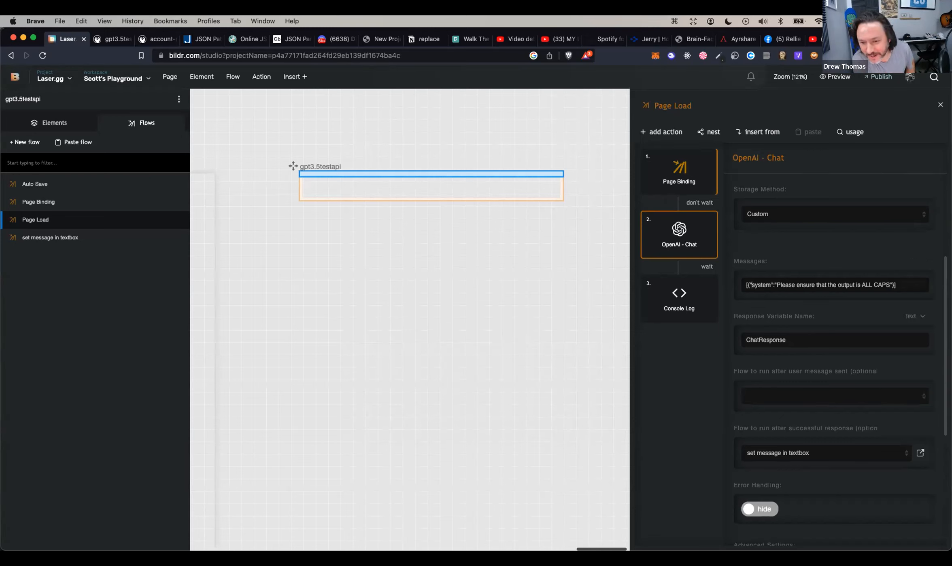
type("\"role")
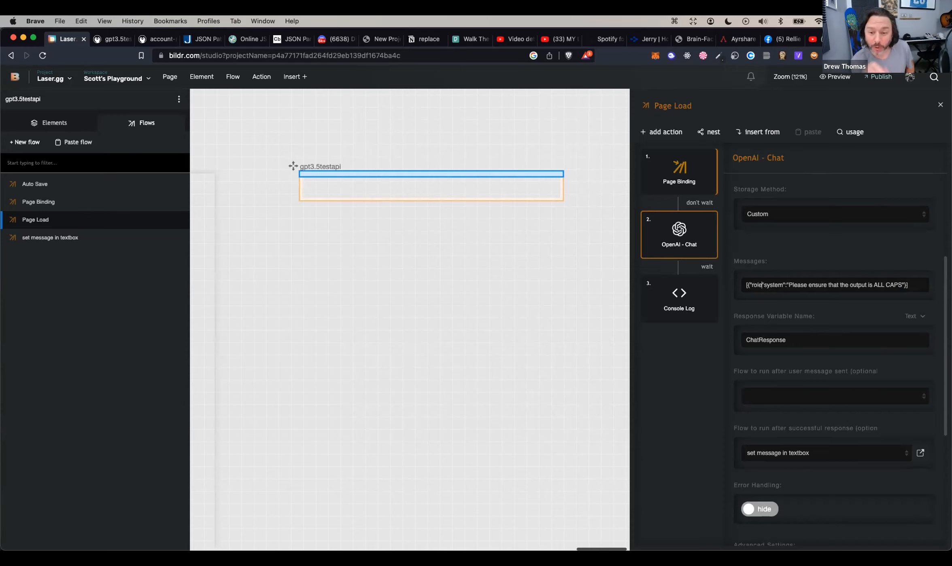
type("\":")
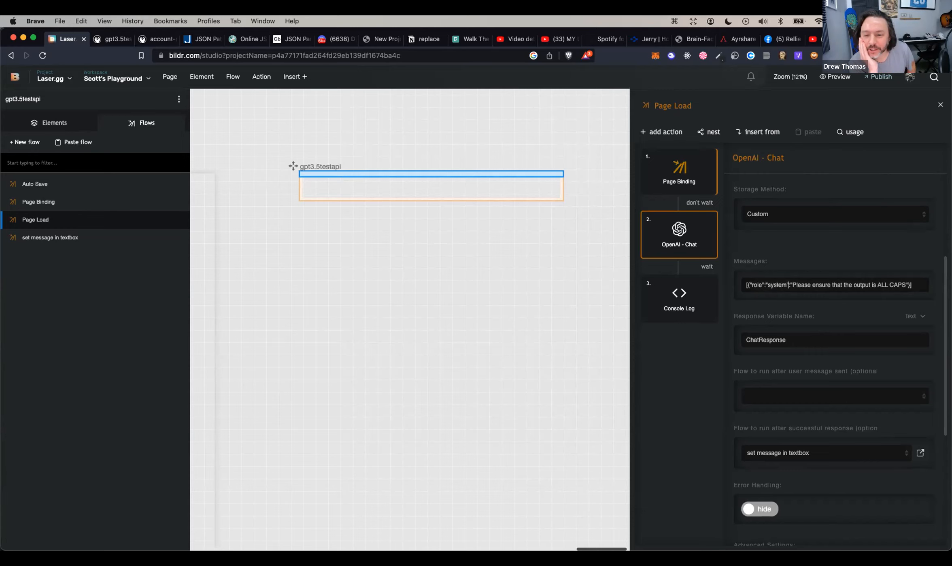
key("BackSpace")
type(", ")
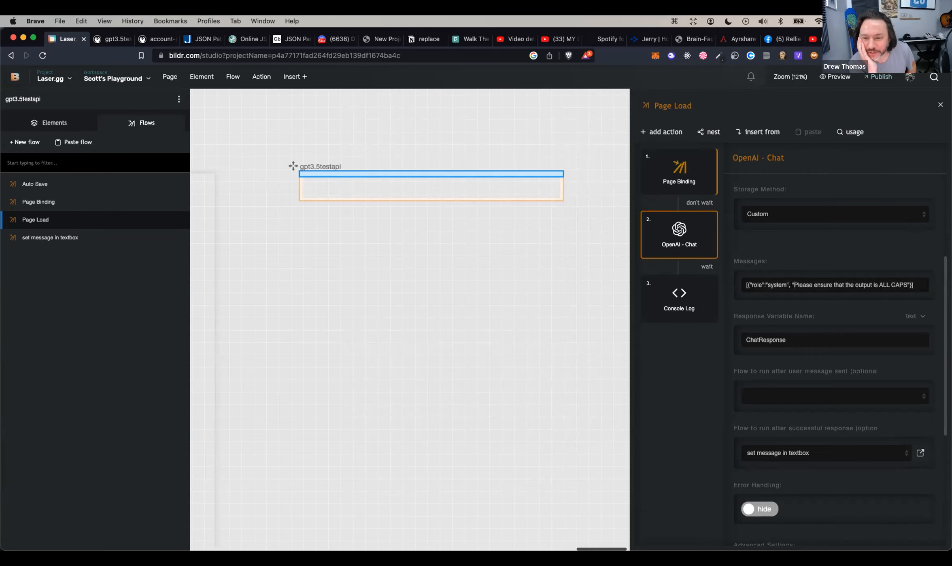
Add a "content" key before the text "Please ensure that the output is ALL CAPS" in the OpenAI - Chat messages.
type("\"comment")
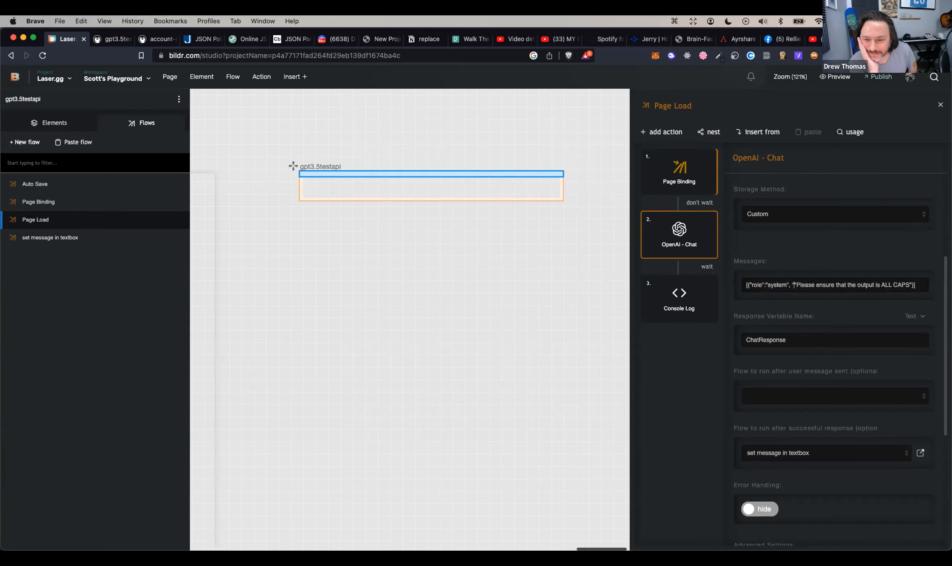
type("\":")
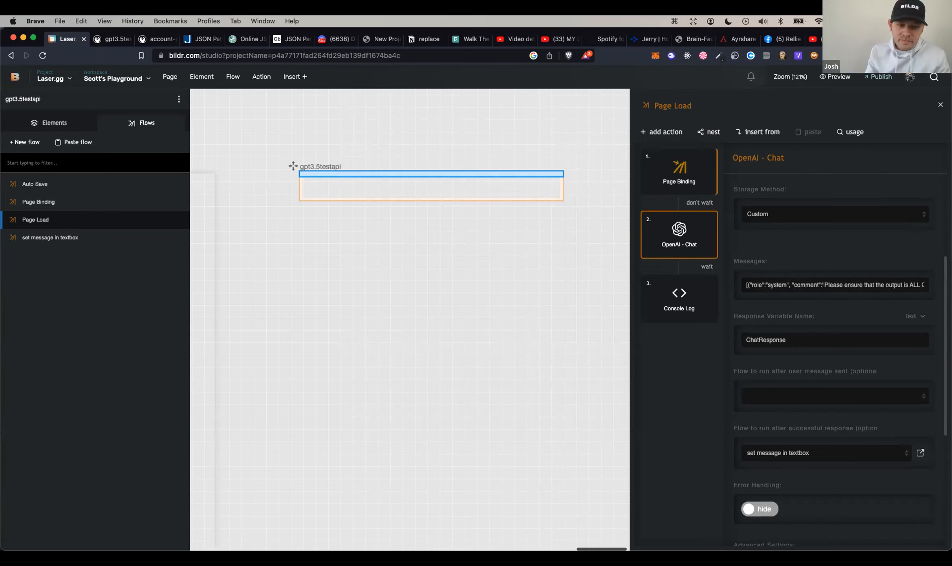
key("BackSpace")
key("BackSpace")
key("BackSpace")
key("BackSpace")
key("BackSpace")
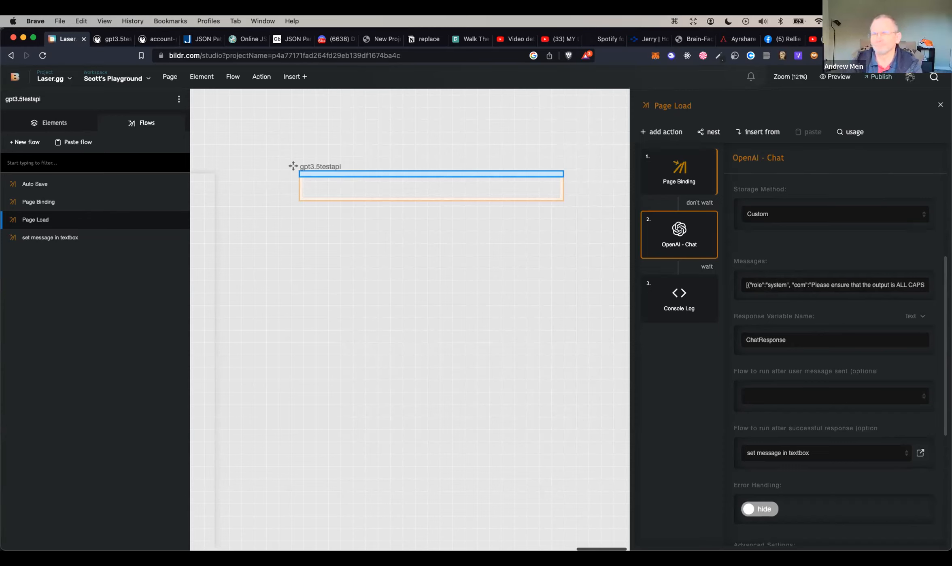
type("ntent")
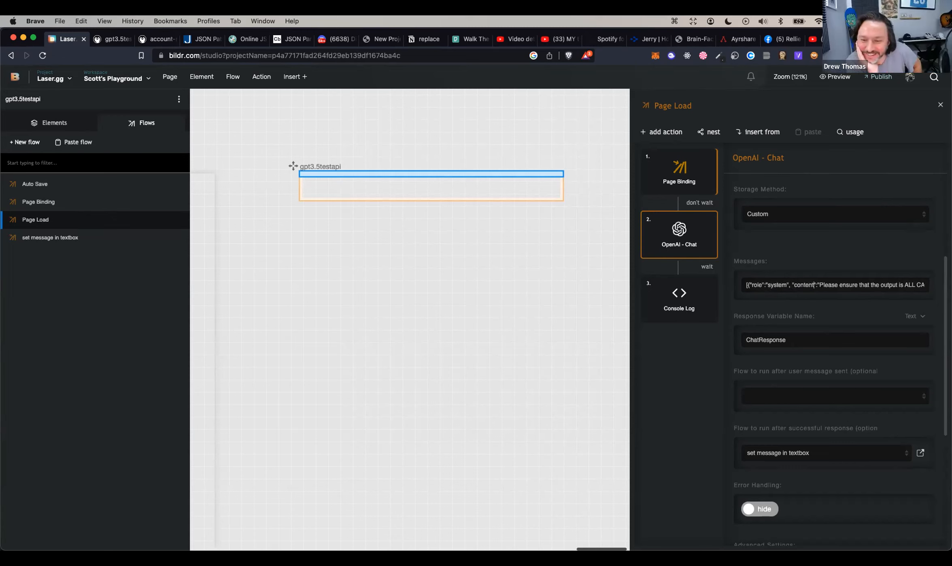
scroll(847, 284, "right", 1)
scroll(848, 284, "left", 2)
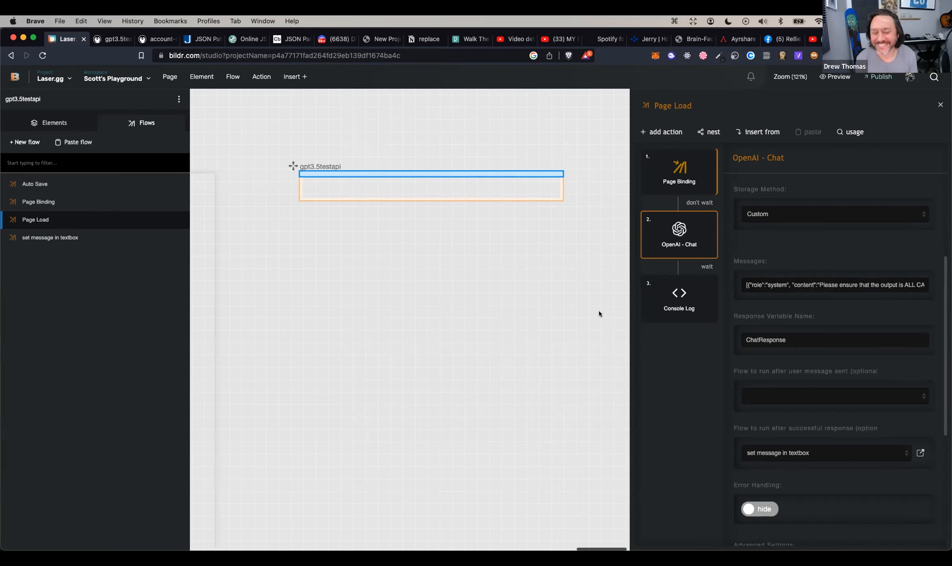
Load the testapi page again in its browser tab and open the new HttpCall network request's preview.
left_click(110, 40)
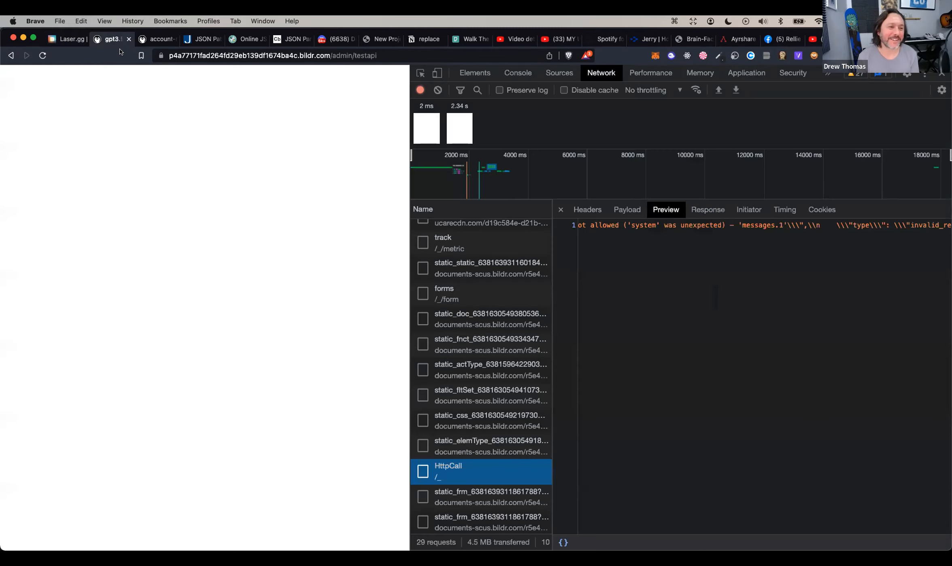
left_click(196, 57)
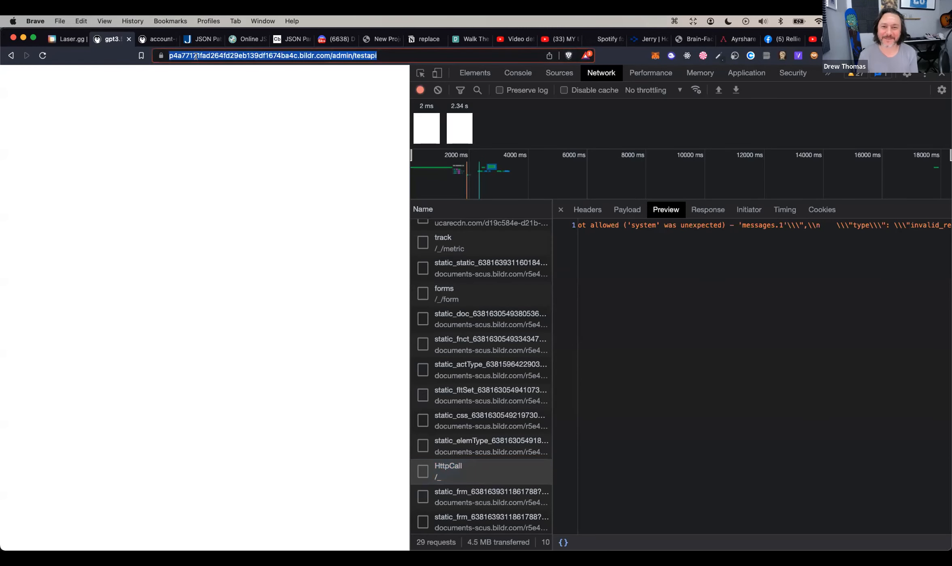
key("Return")
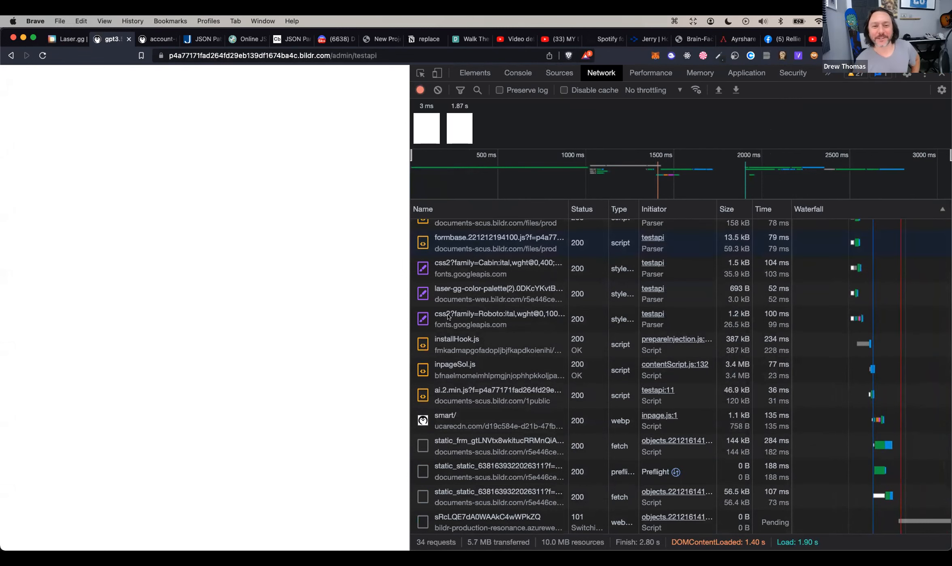
scroll(456, 373, "down", 1)
scroll(456, 388, "down", 5)
left_click(474, 322)
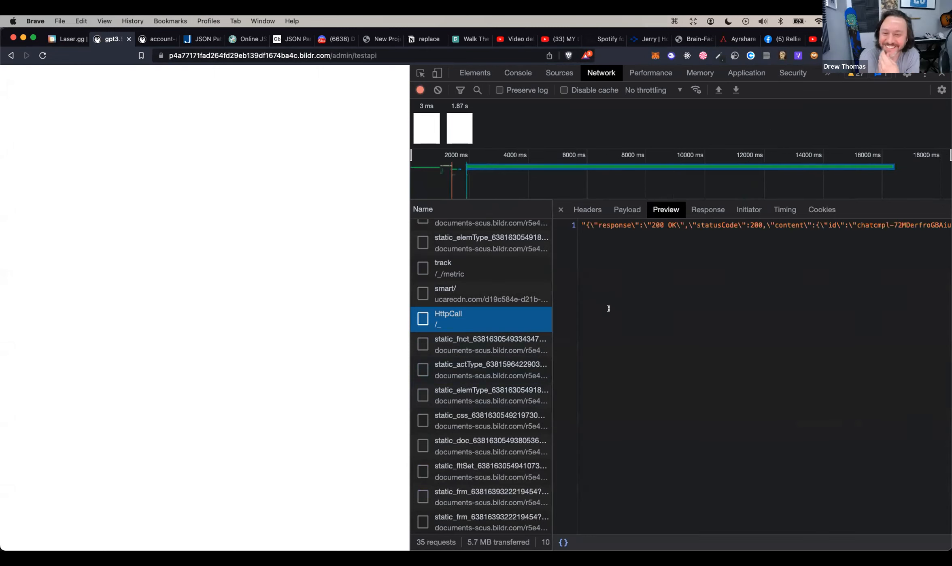
Examine the HttpCall response for the model, the token usage and the letter case of the generated content.
scroll(670, 238, "right", 10)
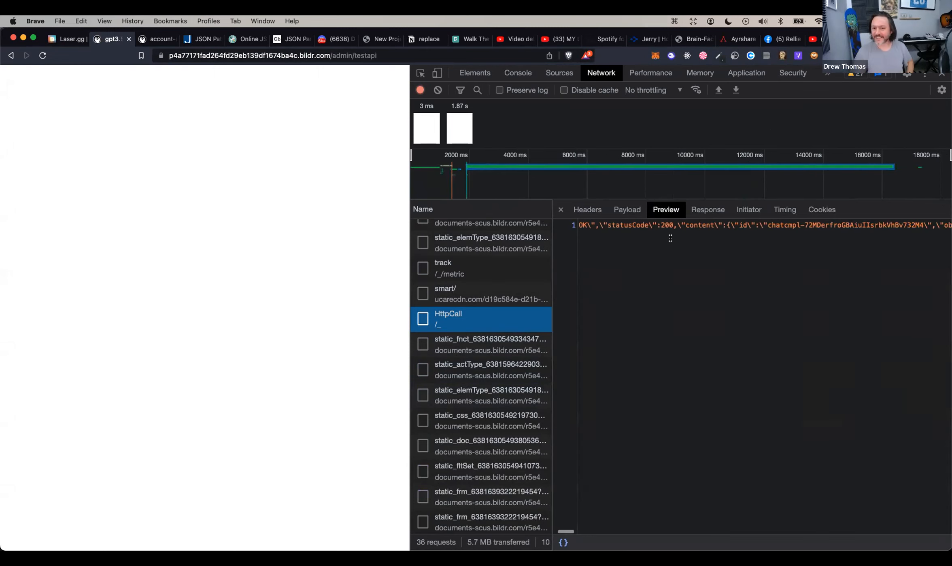
scroll(670, 238, "right", 10)
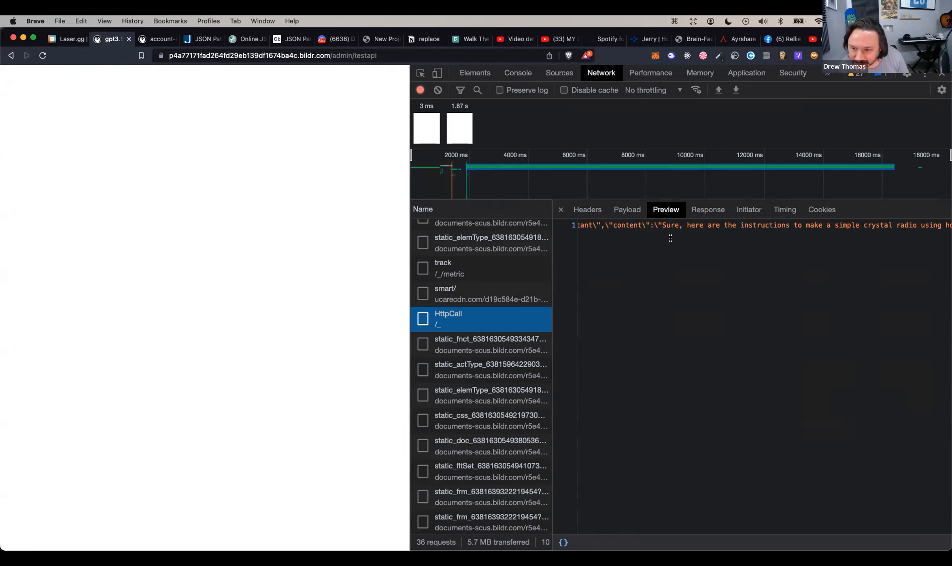
scroll(670, 238, "right", 10)
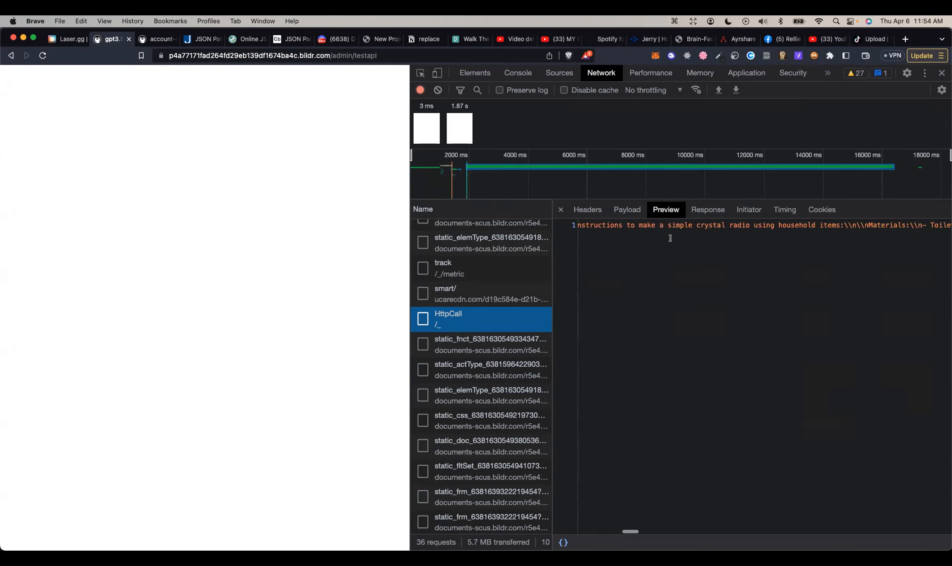
scroll(670, 238, "right", 10)
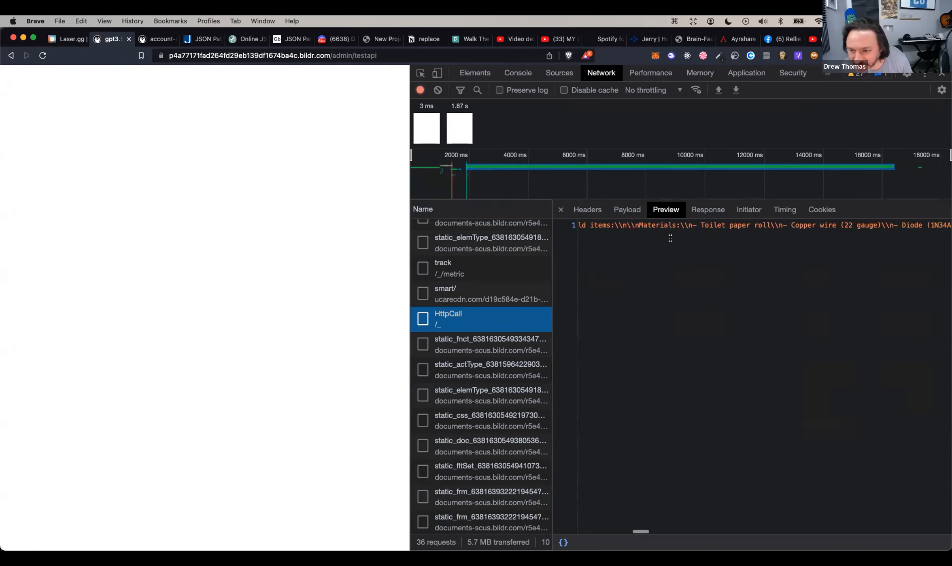
scroll(670, 237, "right", 10)
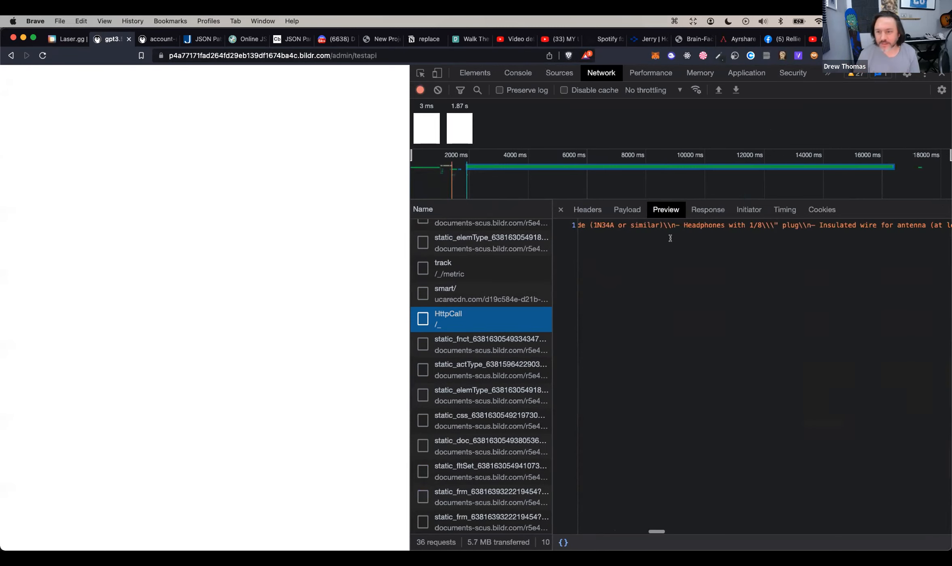
scroll(670, 238, "left", 20)
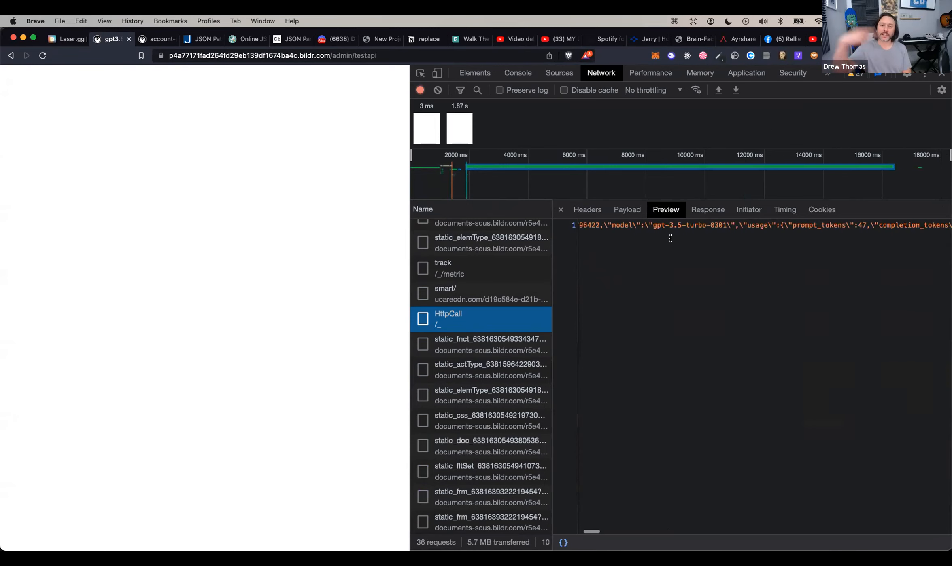
scroll(669, 238, "right", 5)
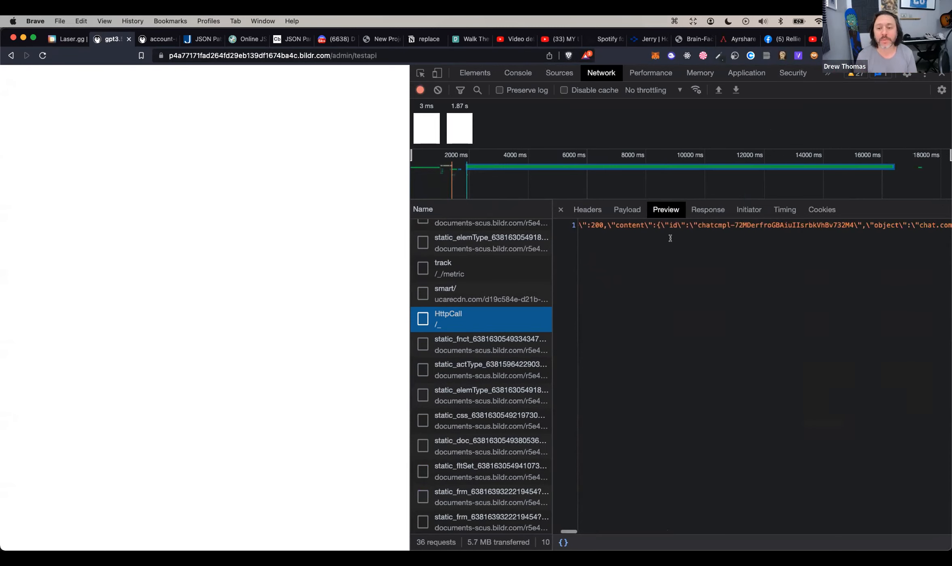
scroll(670, 238, "right", 10)
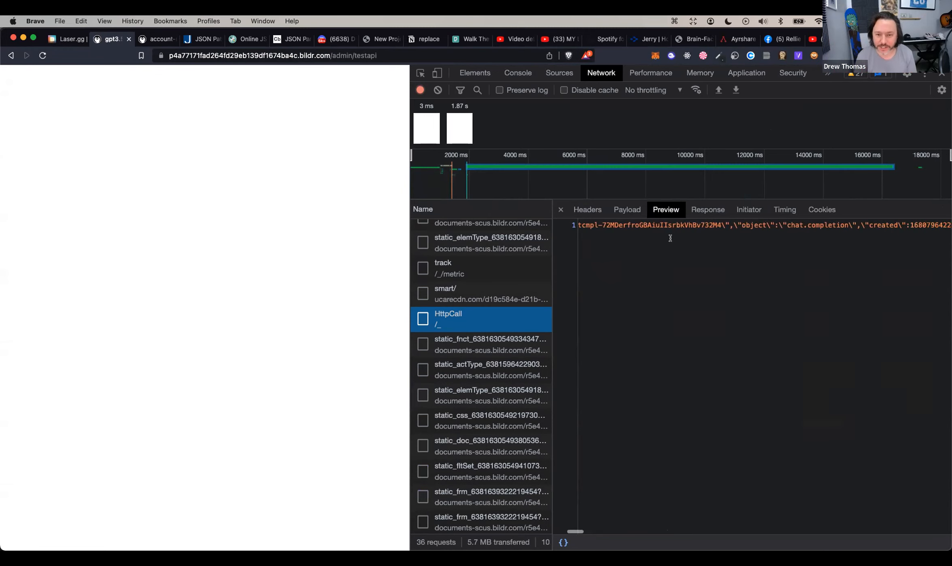
scroll(670, 238, "right", 8)
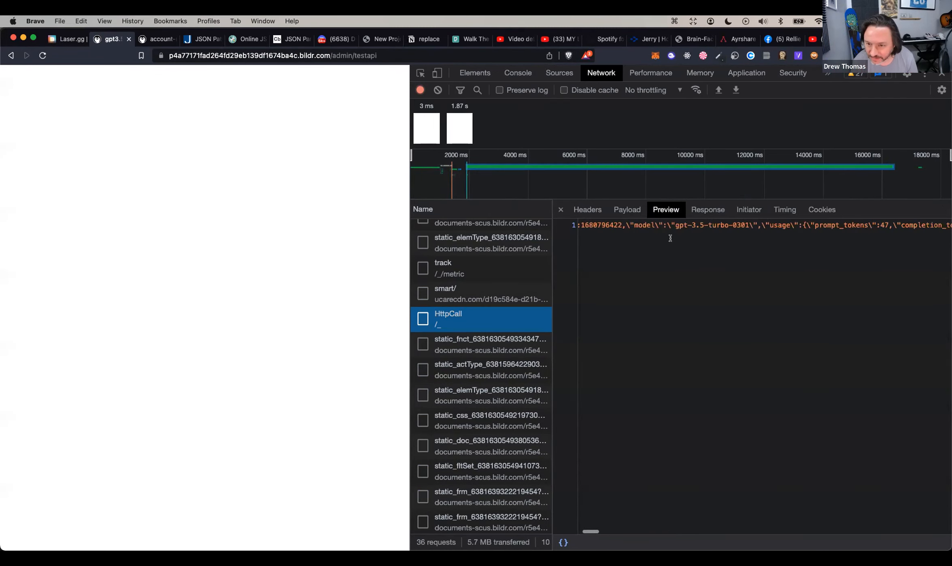
scroll(670, 237, "left", 20)
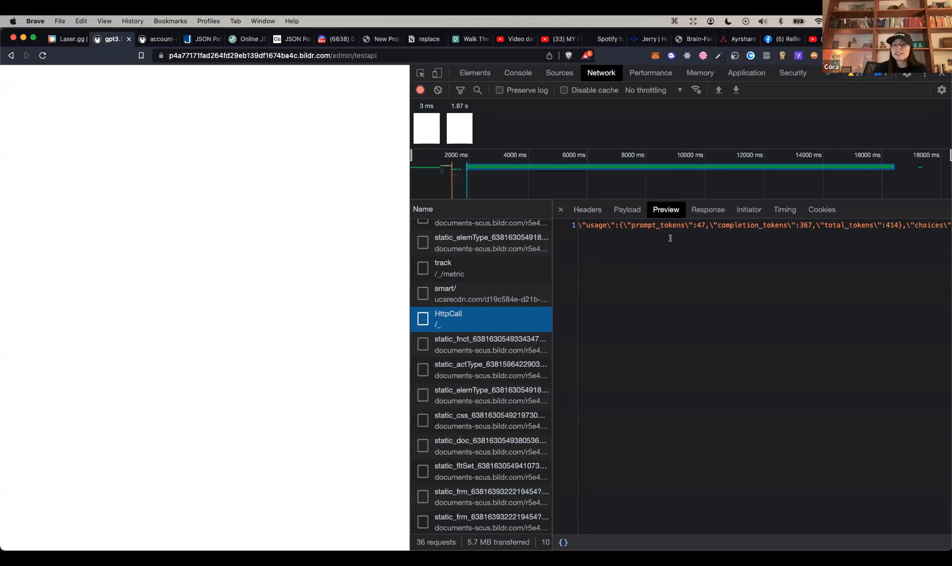
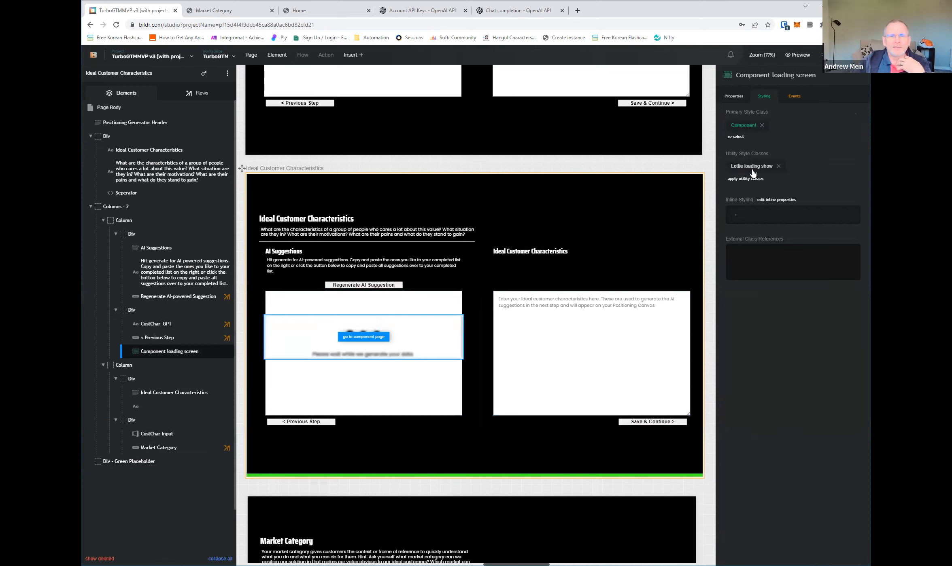
In the TurboGTM project, clear the top offset in the layout of the loading screen component's Lottie loading show class.
scroll(781, 344, "down", 5)
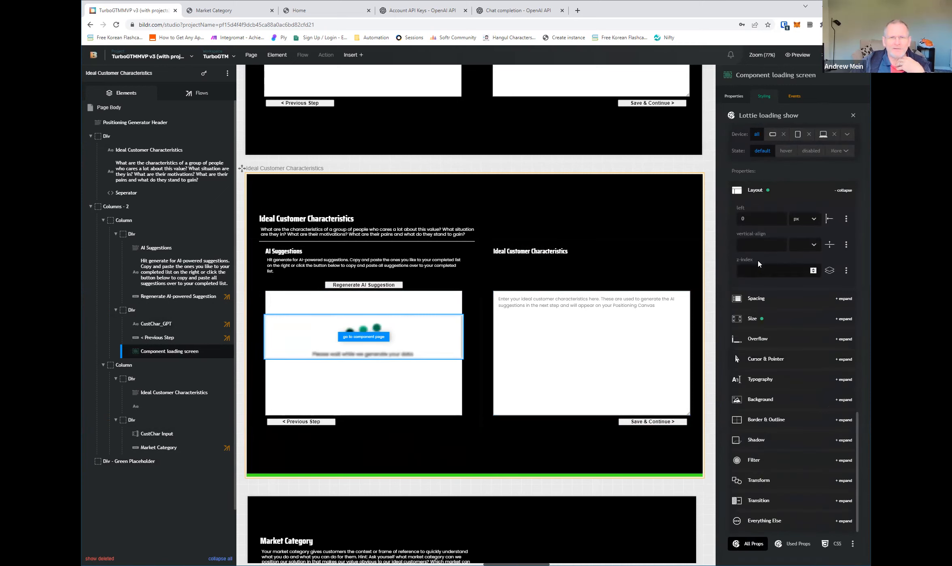
scroll(765, 327, "up", 5)
left_click(758, 303)
key("BackSpace")
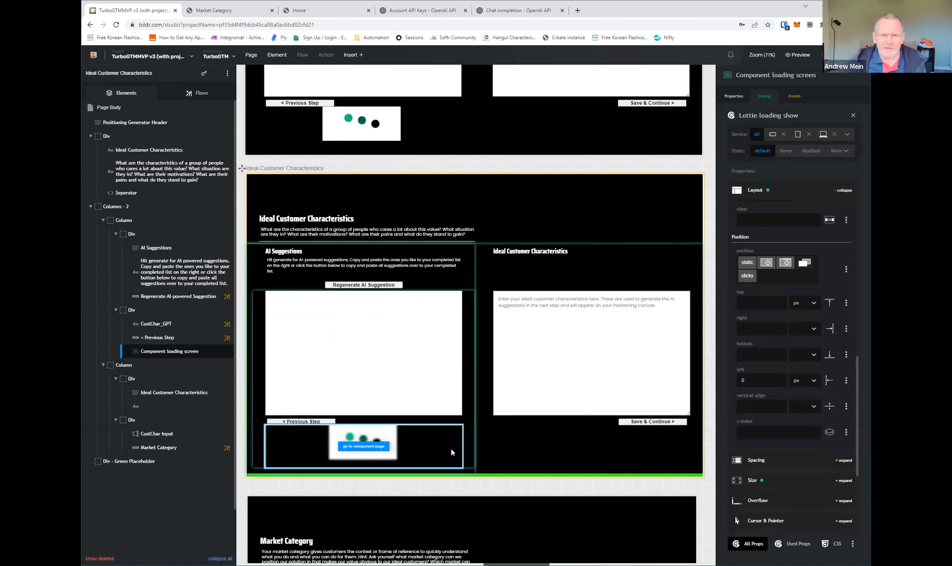
Set the top offset of the Lottie loading show class to -352 px.
left_click(748, 303)
type("-352")
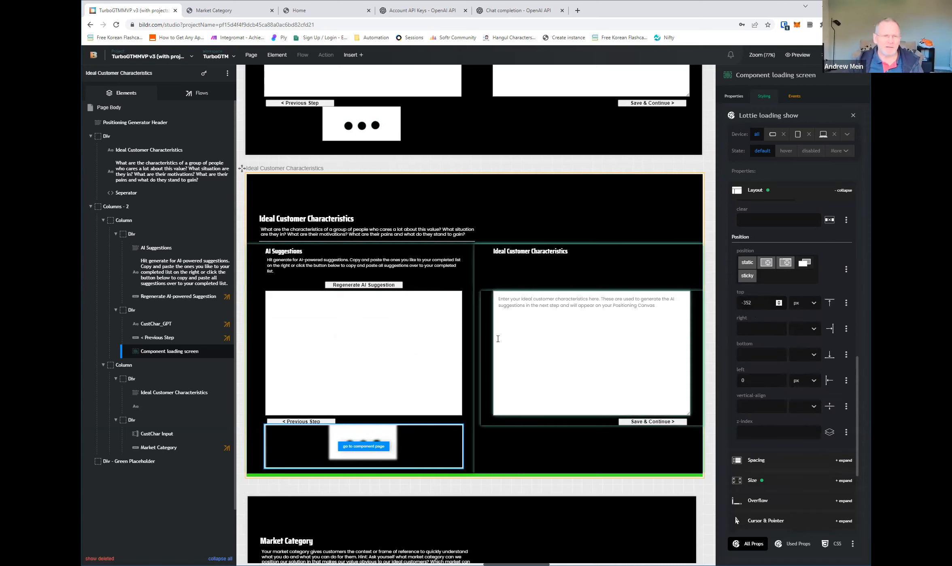
key("Return")
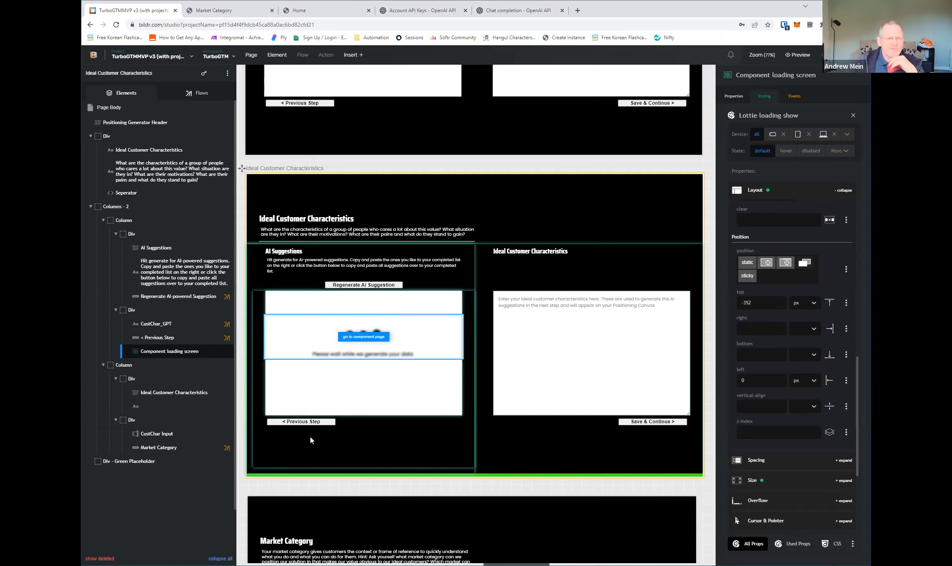
Inspect the style classes of the div around the AI suggestions, its loading screen component and the CustChar_GPT text element.
double_click(347, 467)
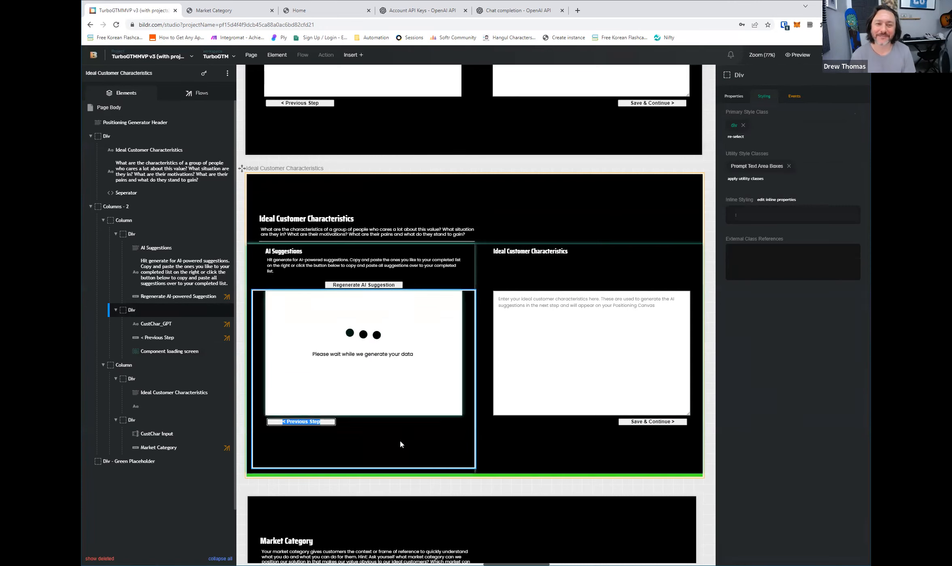
left_click(429, 341)
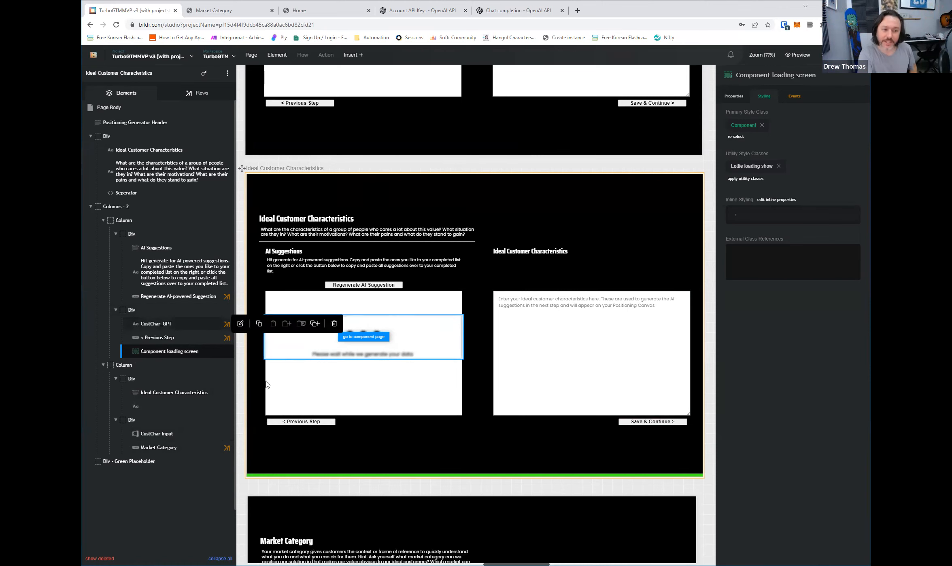
left_click(298, 299)
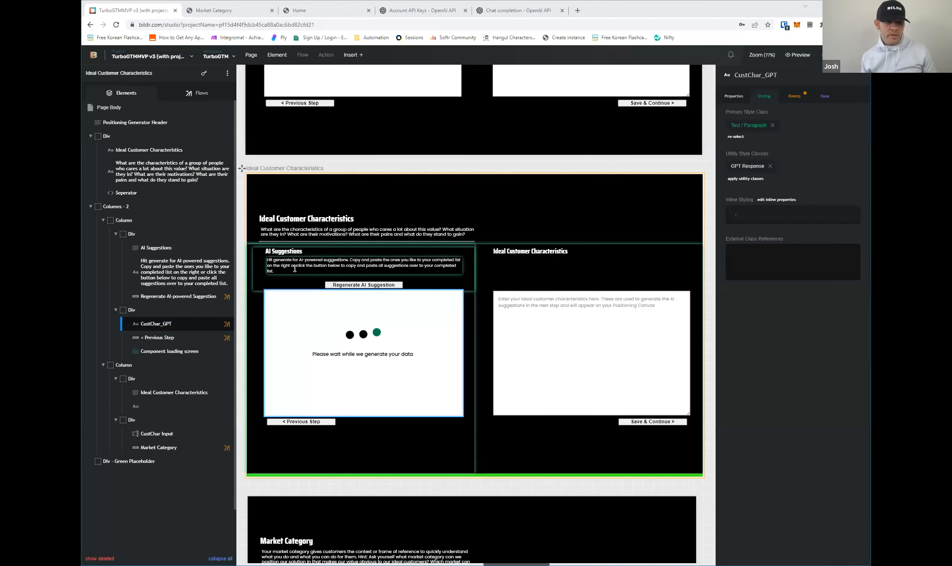
right_click(265, 314)
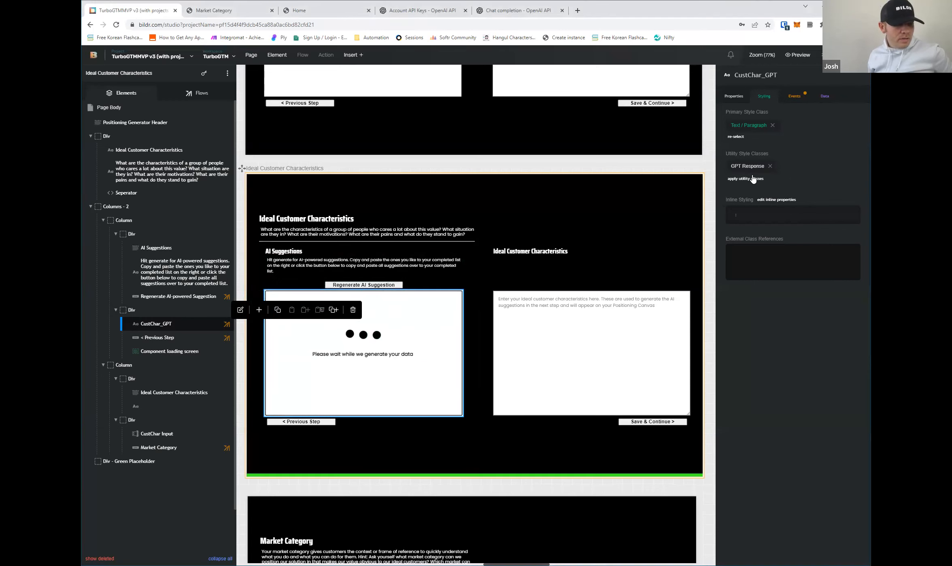
left_click(753, 217)
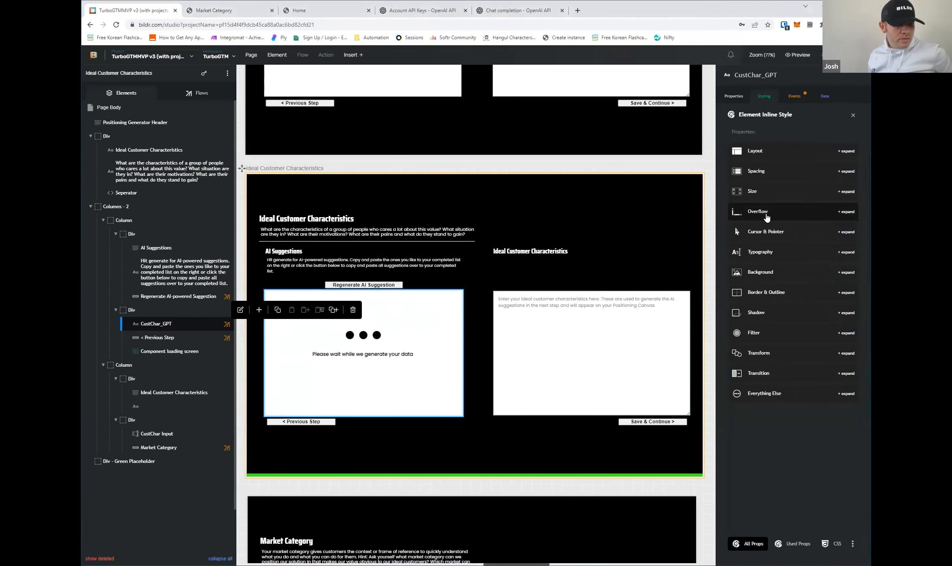
left_click(767, 156)
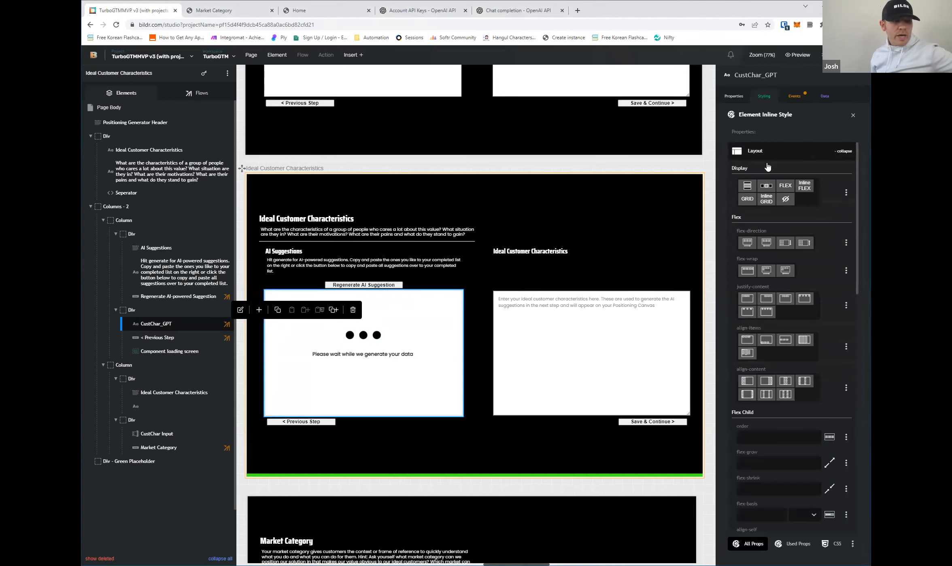
left_click(141, 316)
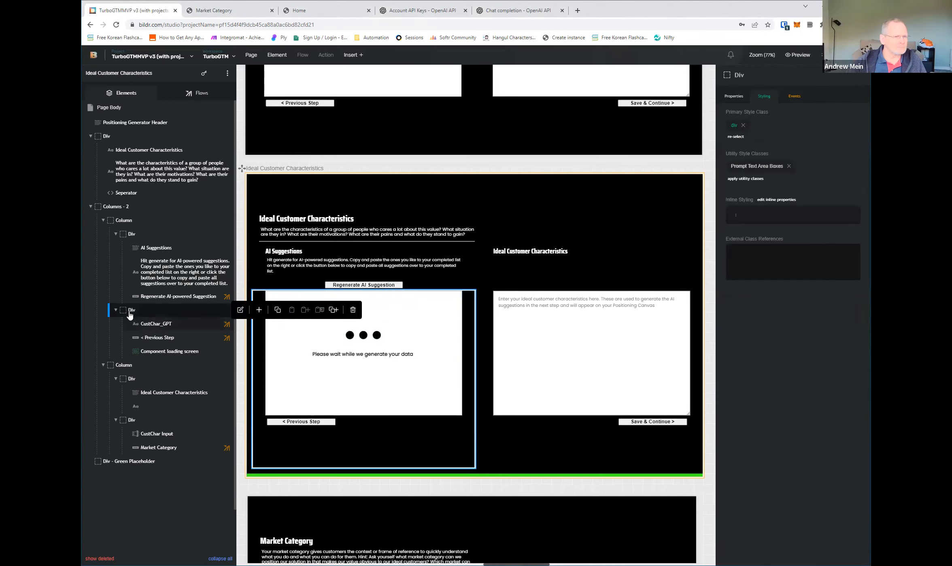
left_click(149, 326)
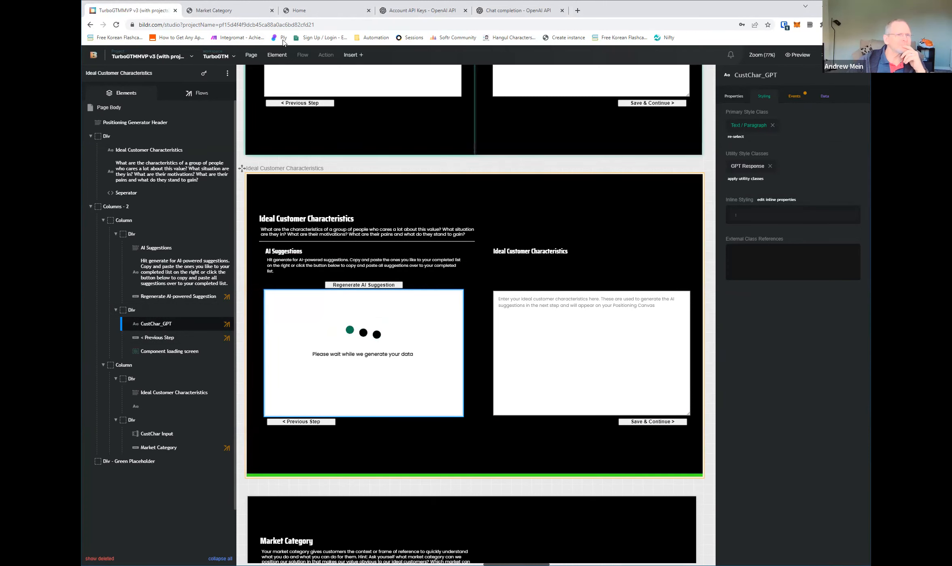
Add a new div inside the AI suggestions div and nest the CustChar_GPT text element in it.
left_click(351, 55)
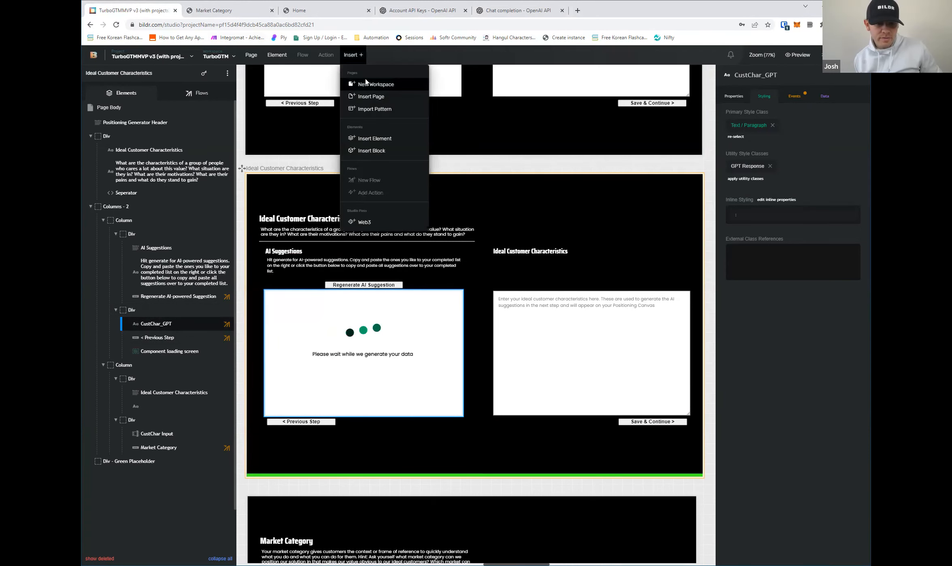
left_click(368, 139)
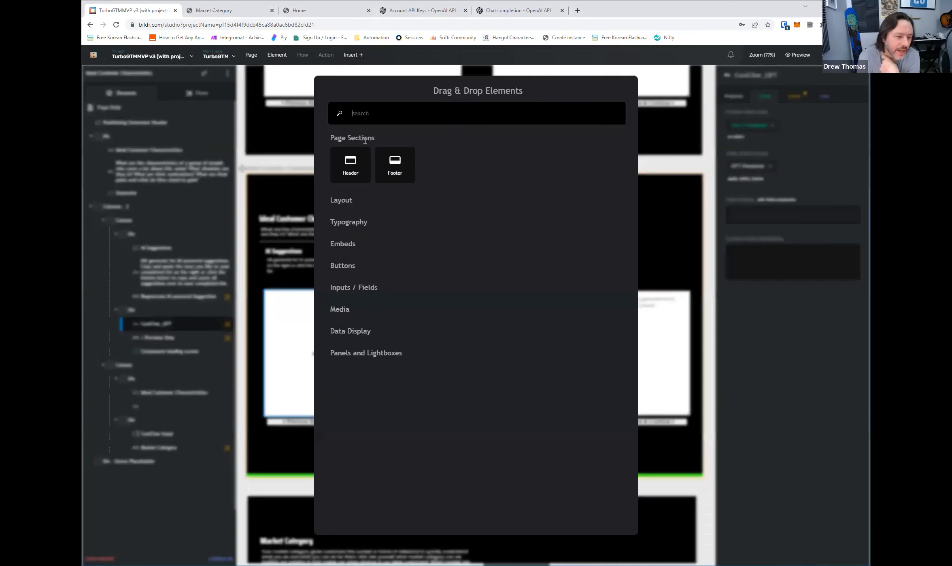
left_click(167, 320)
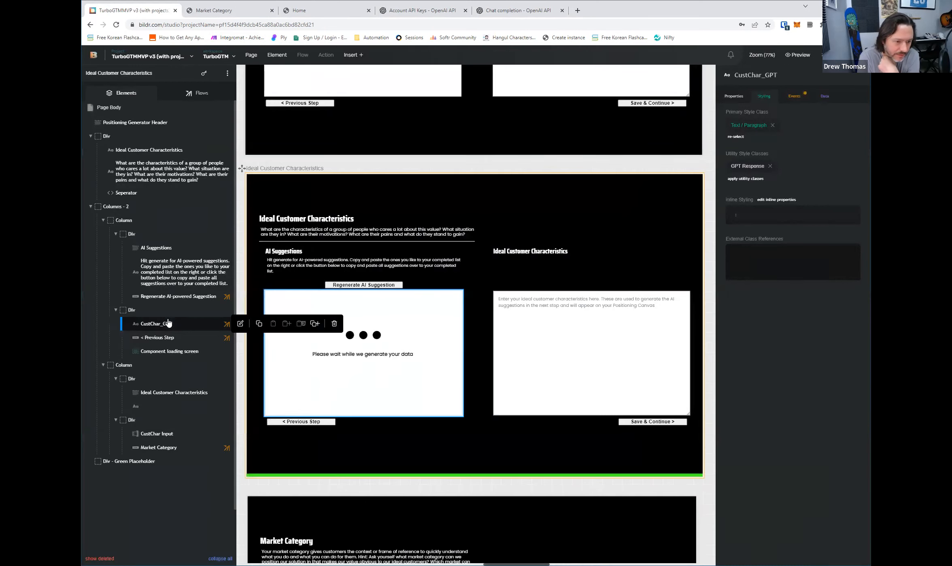
left_click(272, 325)
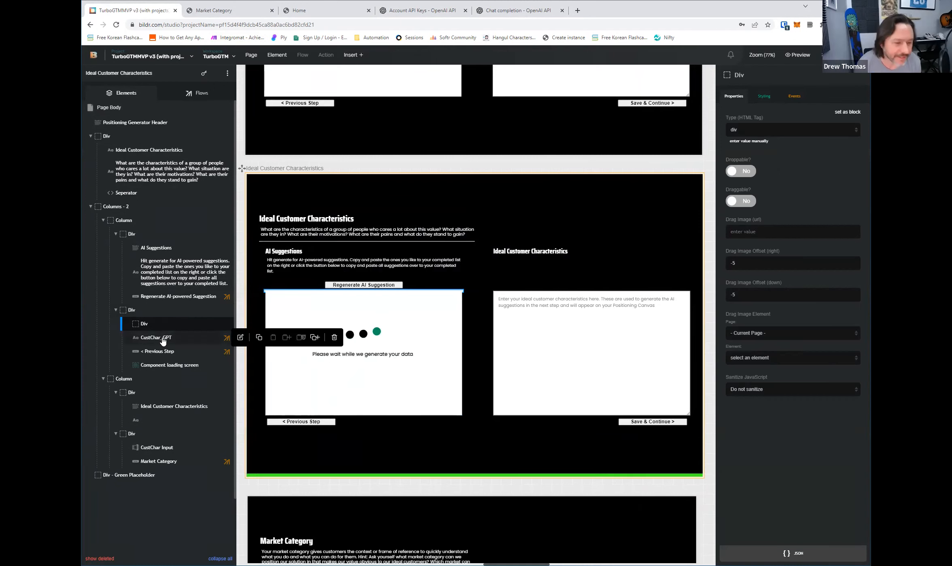
left_click_drag(163, 339, 162, 322)
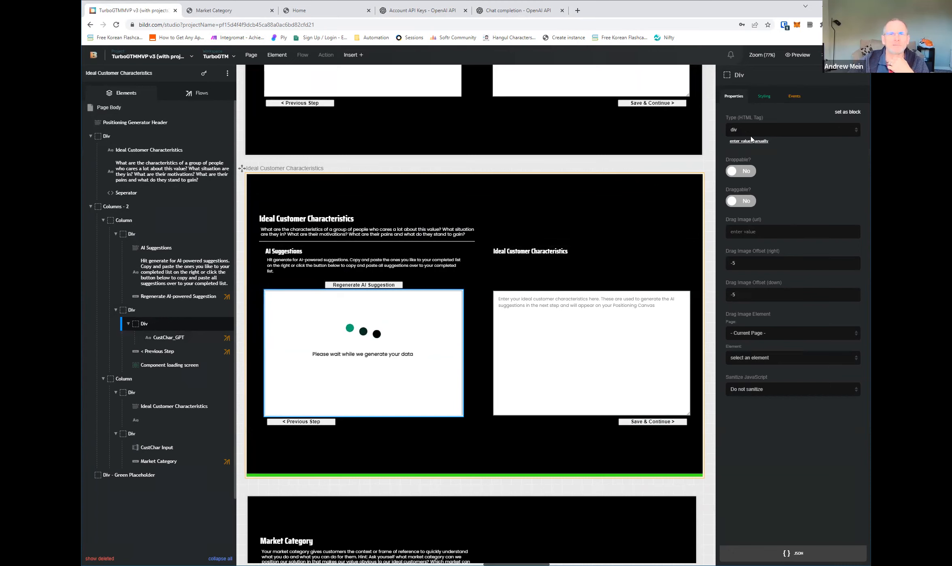
Set the inline layout position of the new div around CustChar_GPT to relative.
left_click(768, 98)
left_click(763, 178)
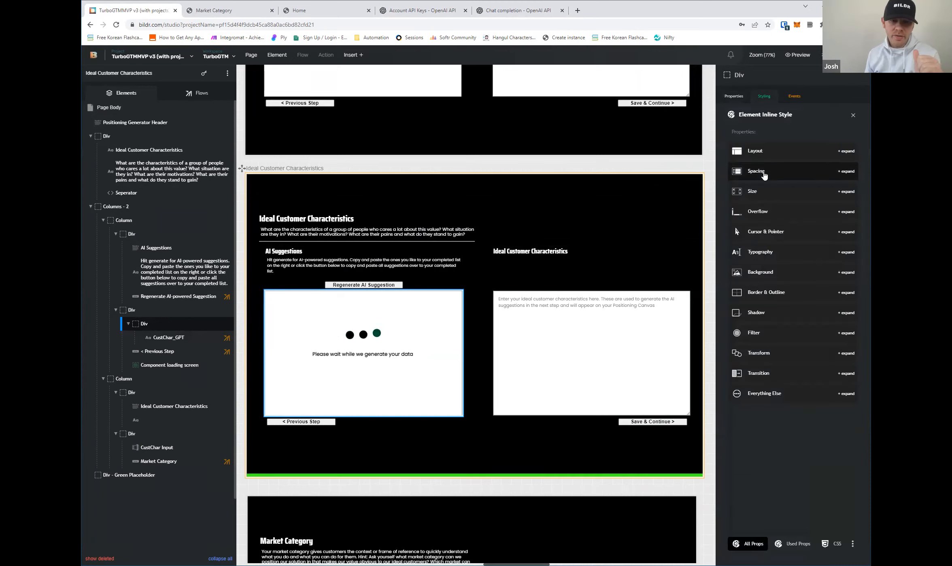
left_click(762, 153)
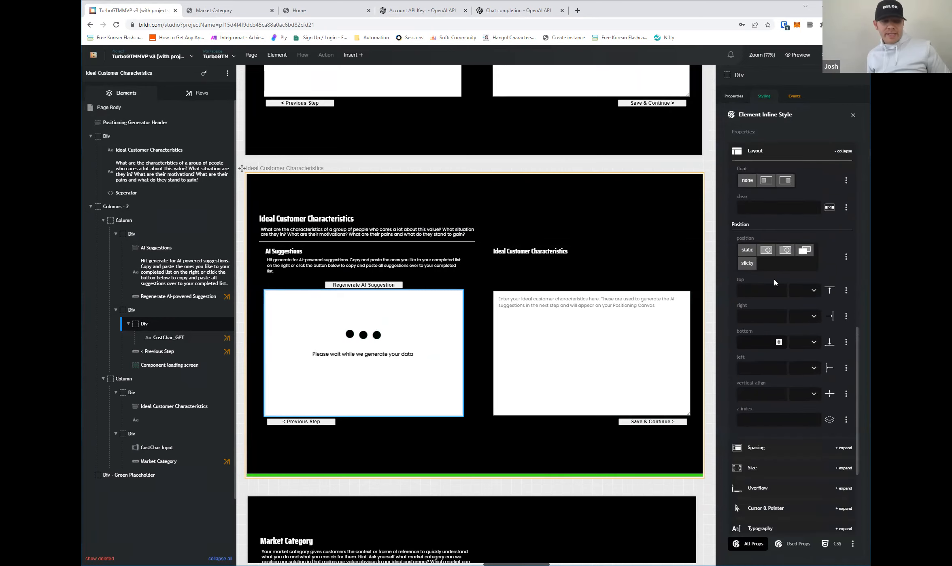
left_click(804, 251)
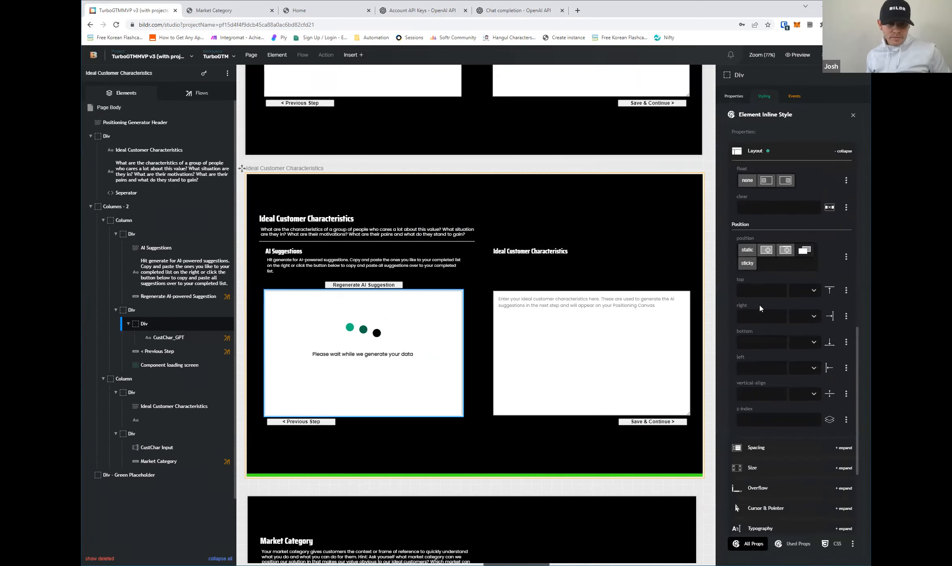
Change the position of the loading screen component's Lottie loading show class to absolute and clear its top offset.
left_click(158, 366)
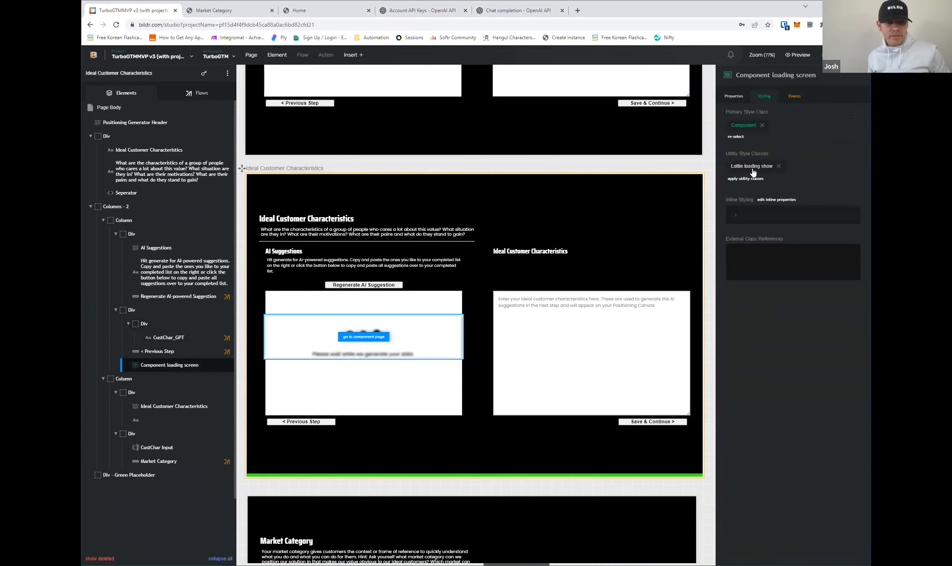
left_click(751, 166)
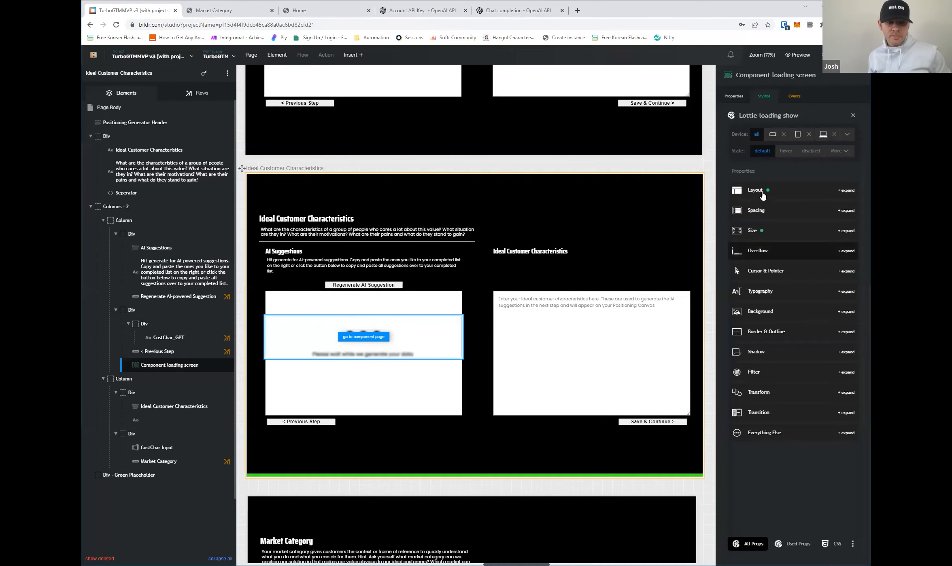
left_click(769, 197)
scroll(767, 283, "down", 5)
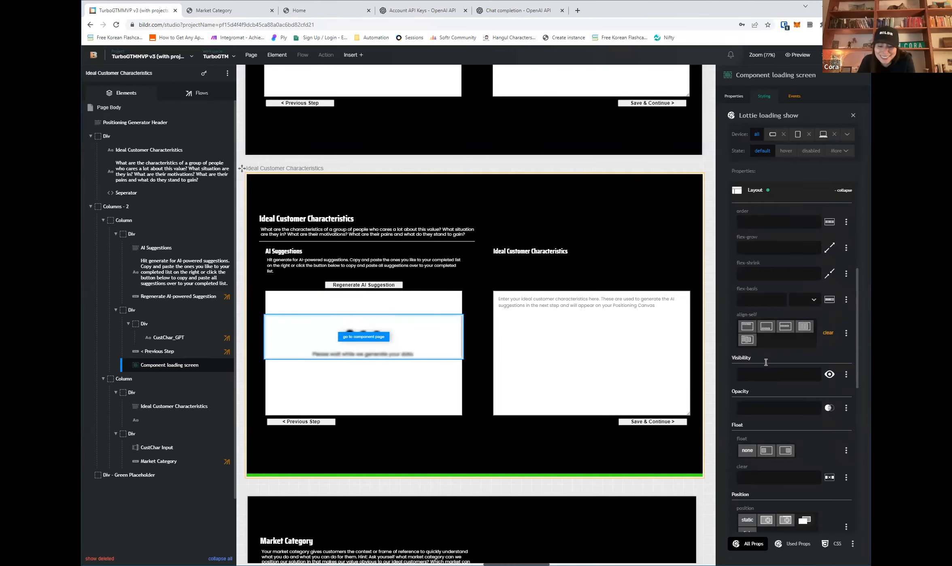
scroll(767, 315, "up", 4)
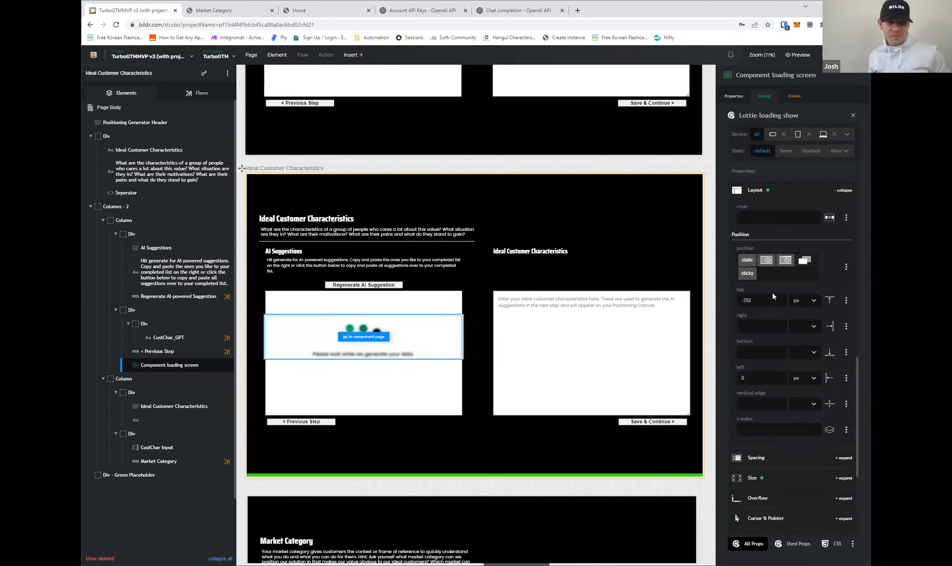
left_click(804, 262)
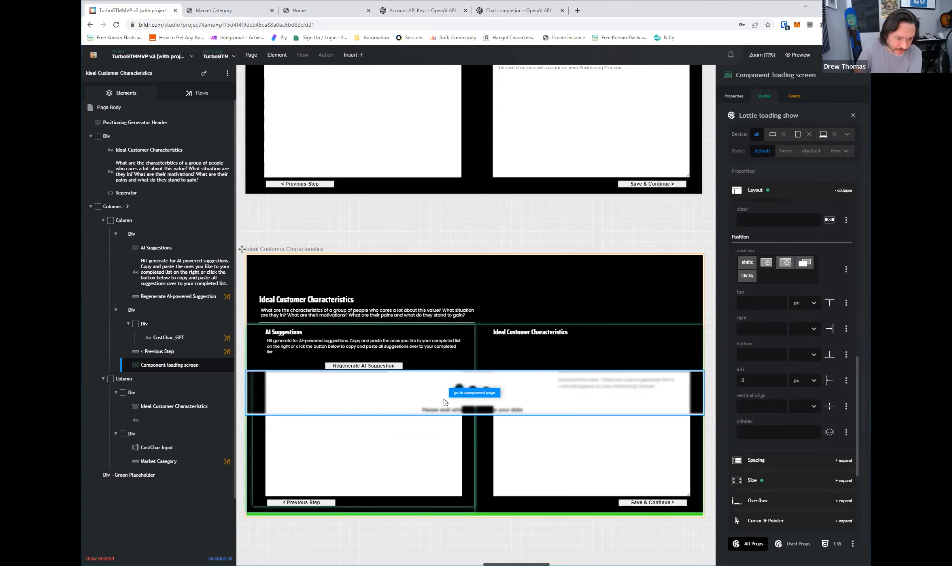
Move the loading screen component into the div with CustChar_GPT and set the Lottie loading show class's top offset to 36 px.
mouse_move(150, 360)
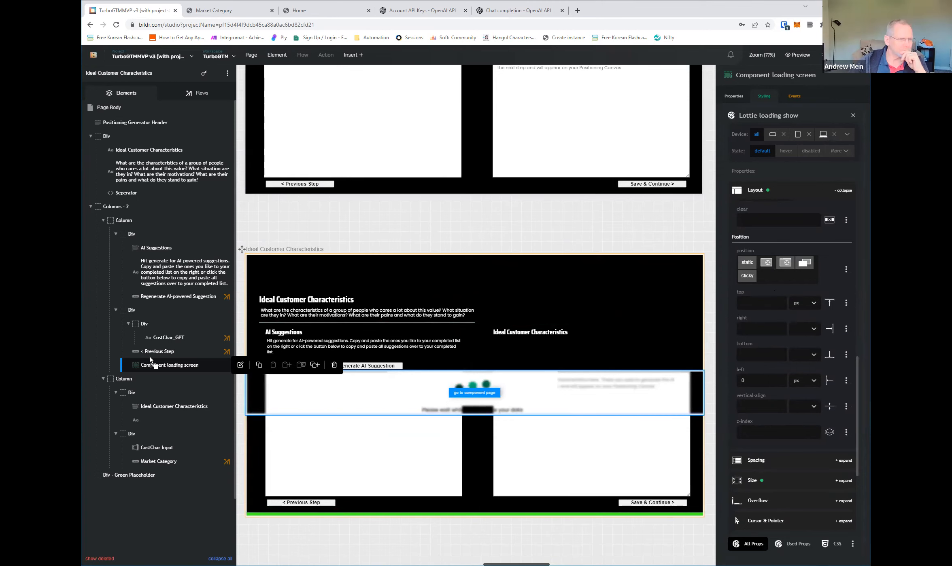
left_click_drag(155, 347, 156, 326)
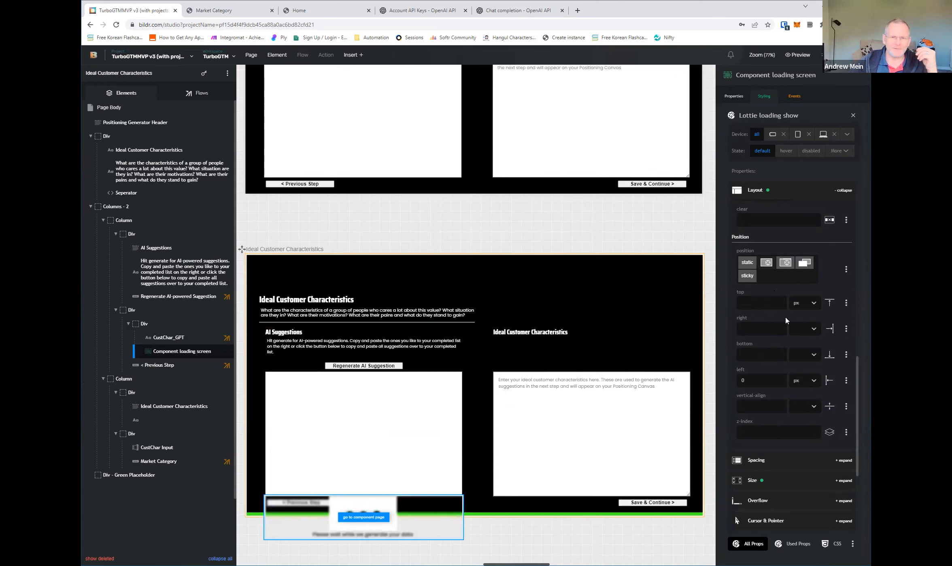
double_click(778, 302)
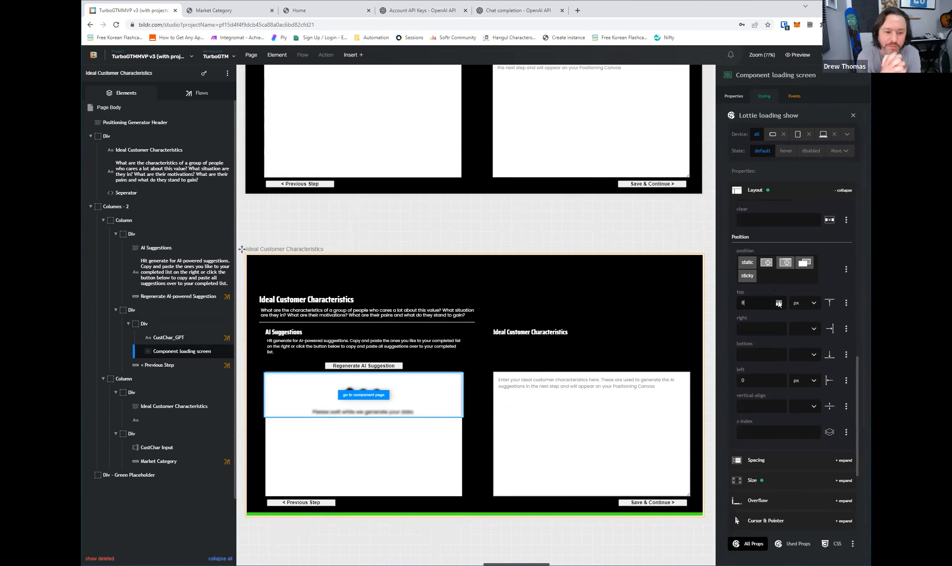
left_click(778, 301)
left_click(778, 302)
left_click(778, 301)
left_click(778, 302)
left_click(778, 301)
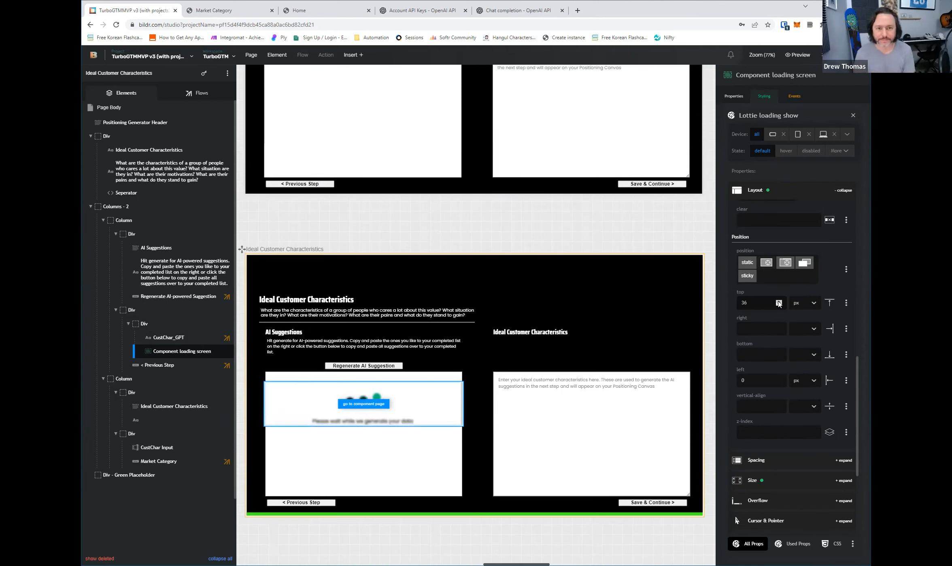